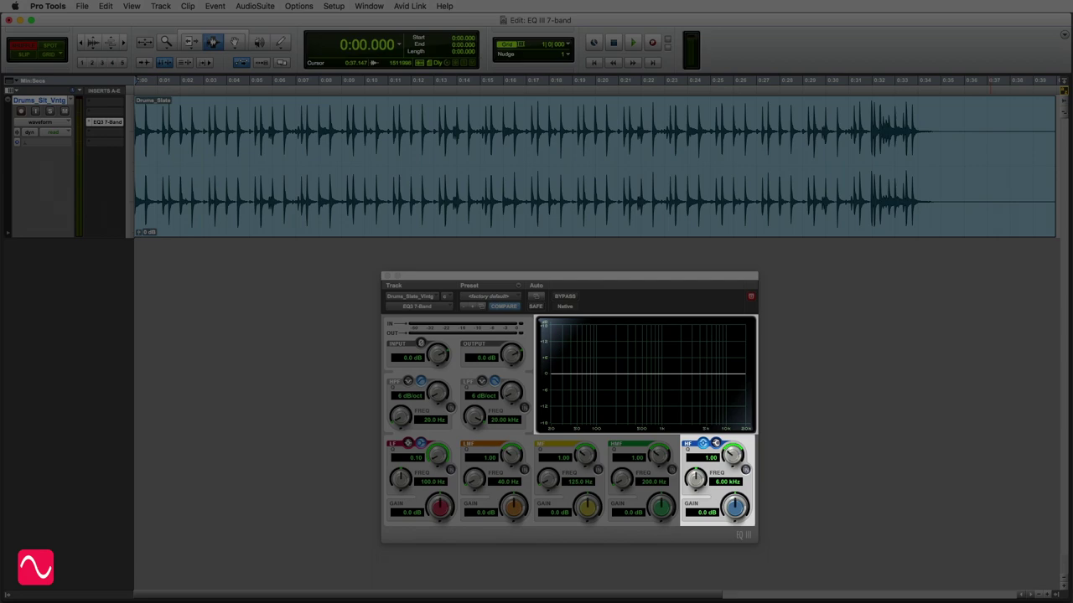
- Play the drum track through the automated HF band frequency sweep at 3 dB gain and 0.10 Q, then stop playback
key(space)
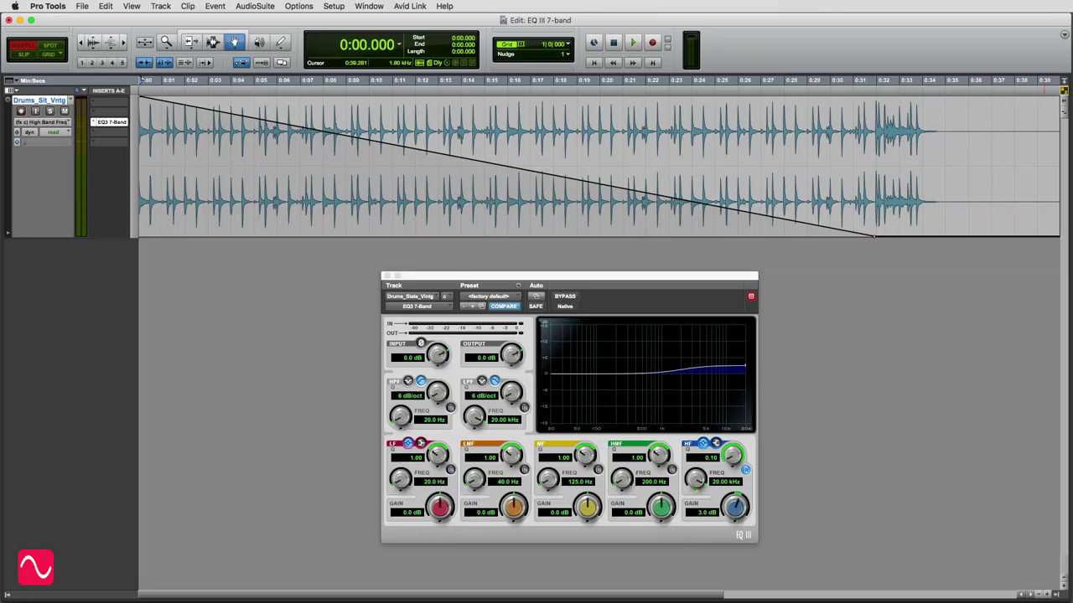
key(space)
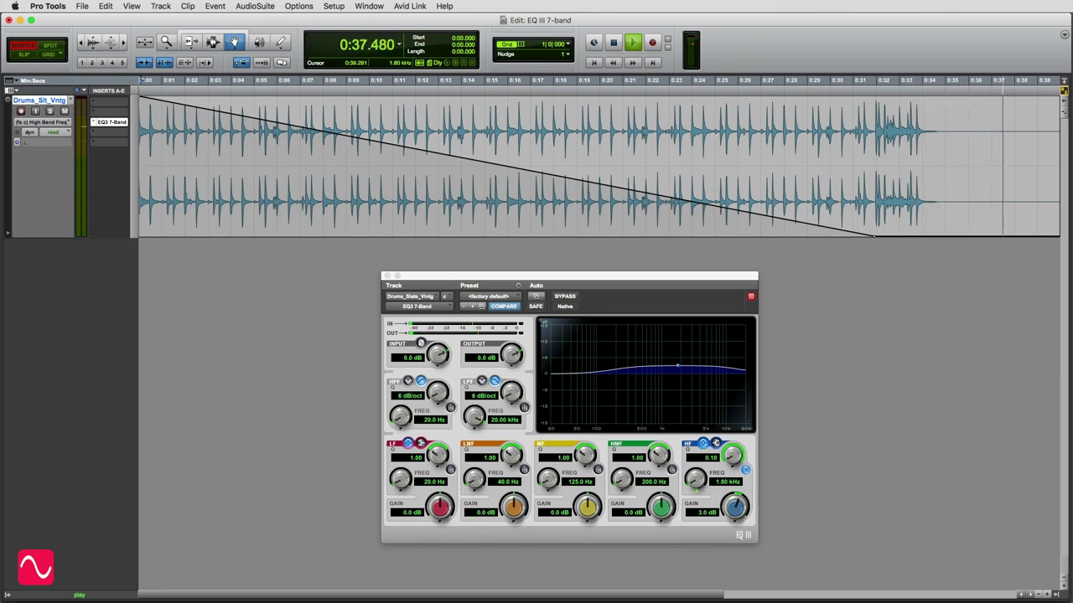
key(space)
- Set the HF band's gain to 6 dB and audition the drum track through the frequency sweep
click(701, 512)
text(6)
key(Return)
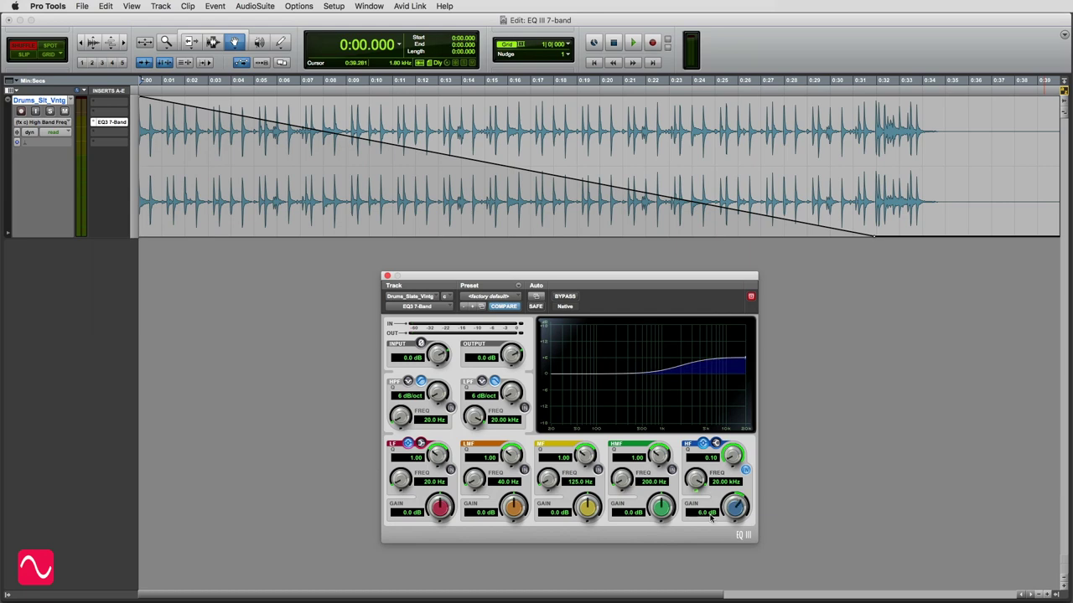
key(space)
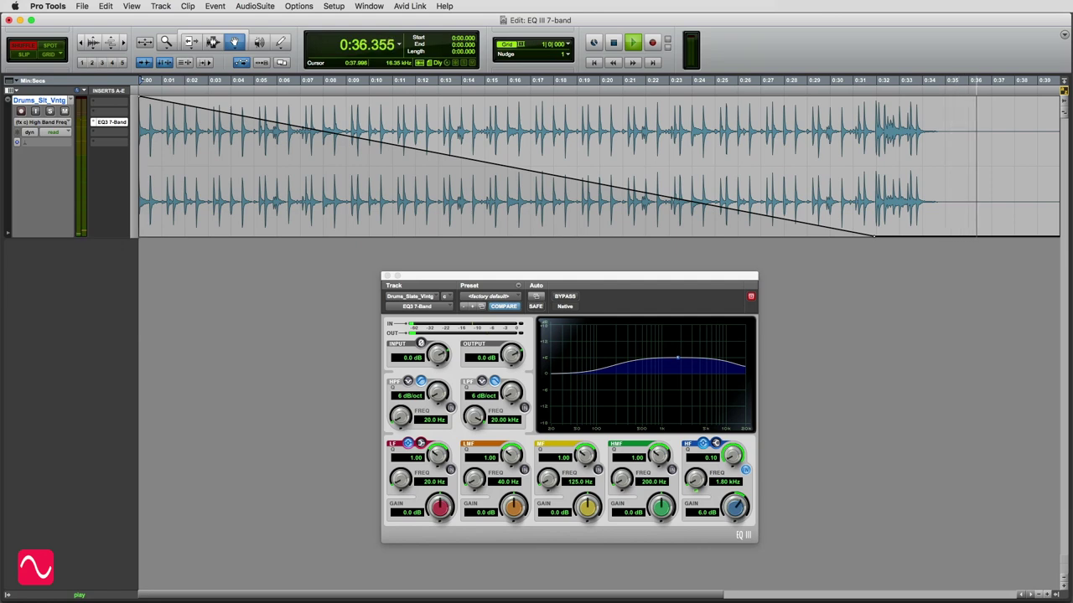
key(space)
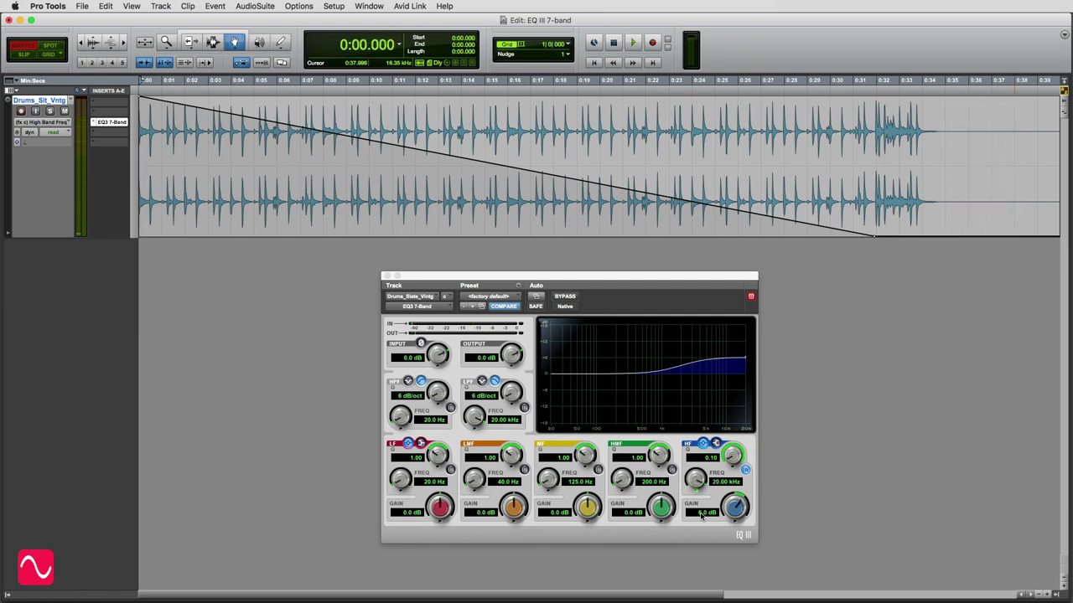
- Raise the HF band's gain to 9 dB and play the drum track through the frequency sweep
click(701, 513)
key(Return)
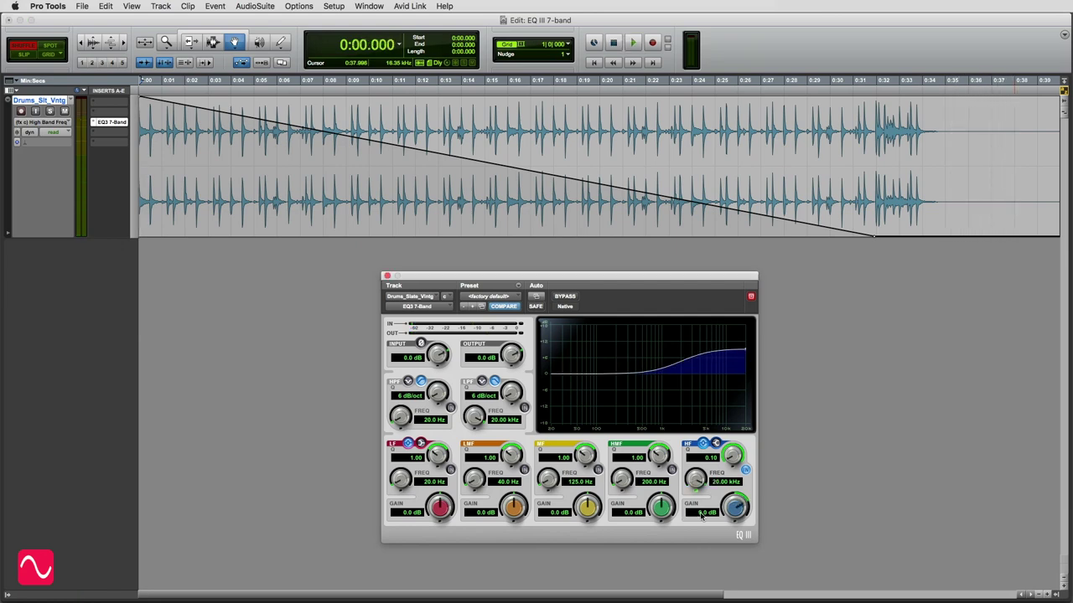
key(space)
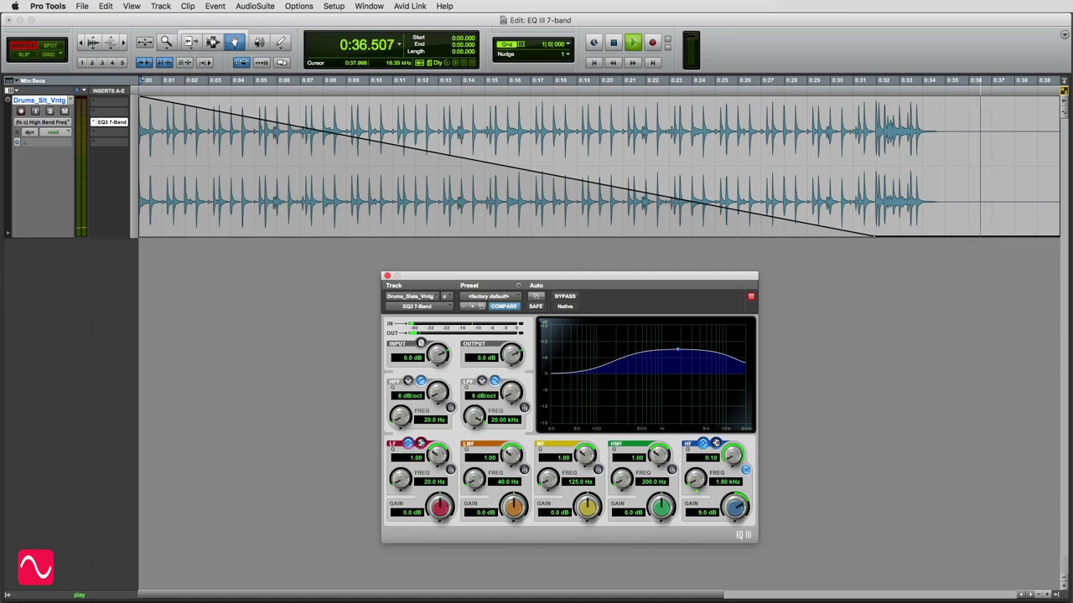
- Set the HF band's gain to 12 dB and audition the frequency sweep on the drum track
click(700, 513)
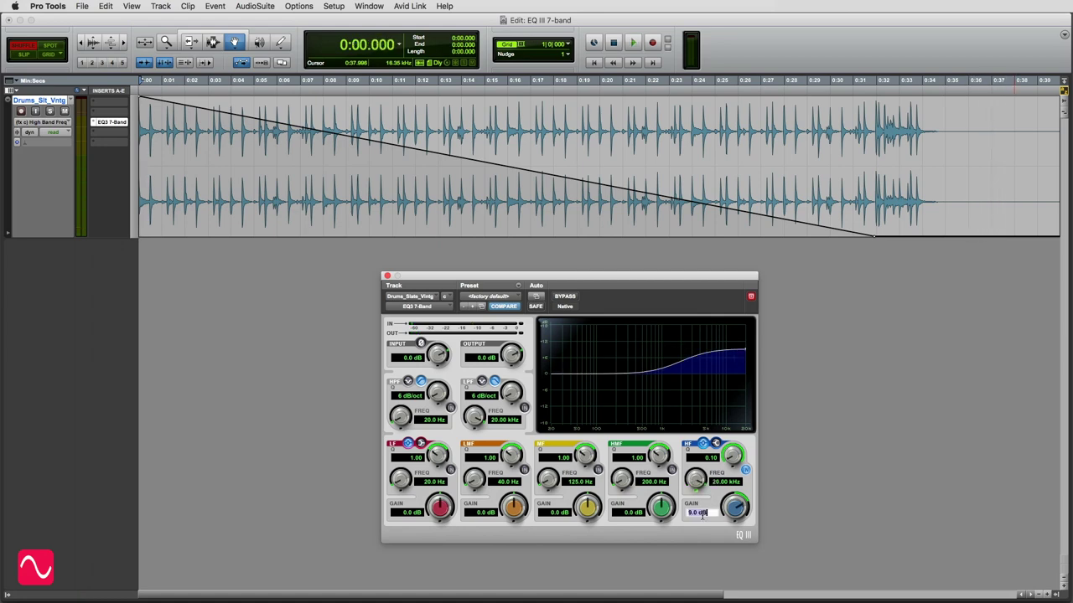
text(12)
key(Return)
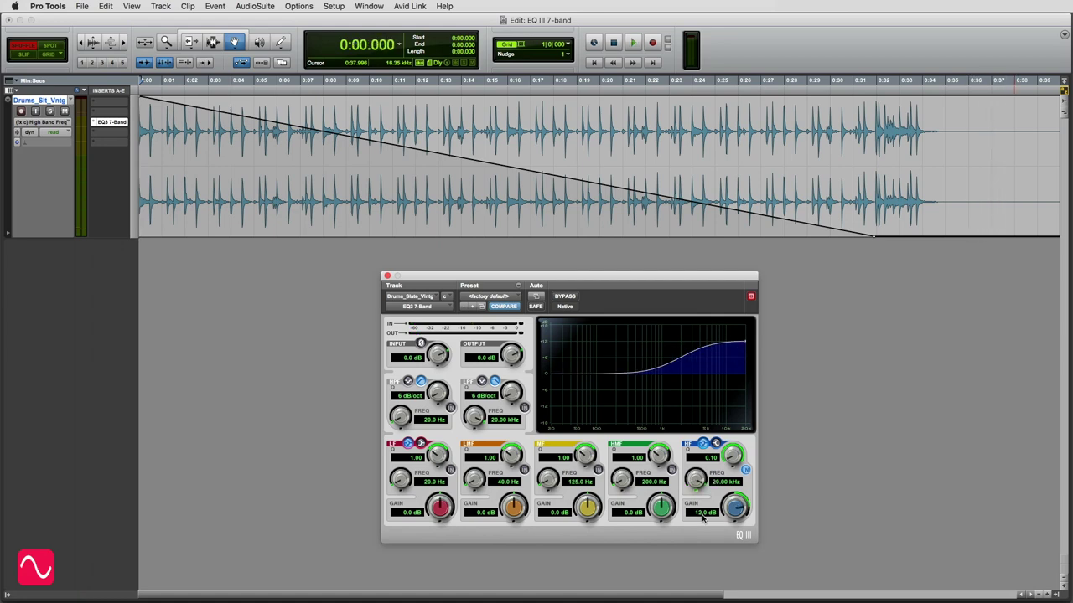
key(space)
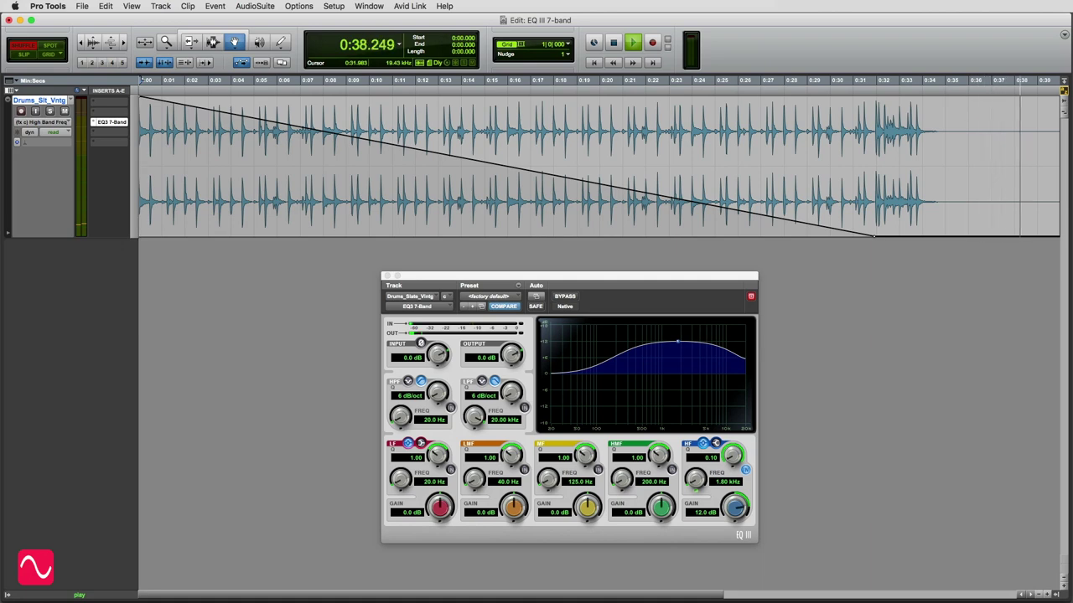
key(space)
- Raise the HF band's gain to 15 dB and audition the frequency sweep on the drum track
click(702, 512)
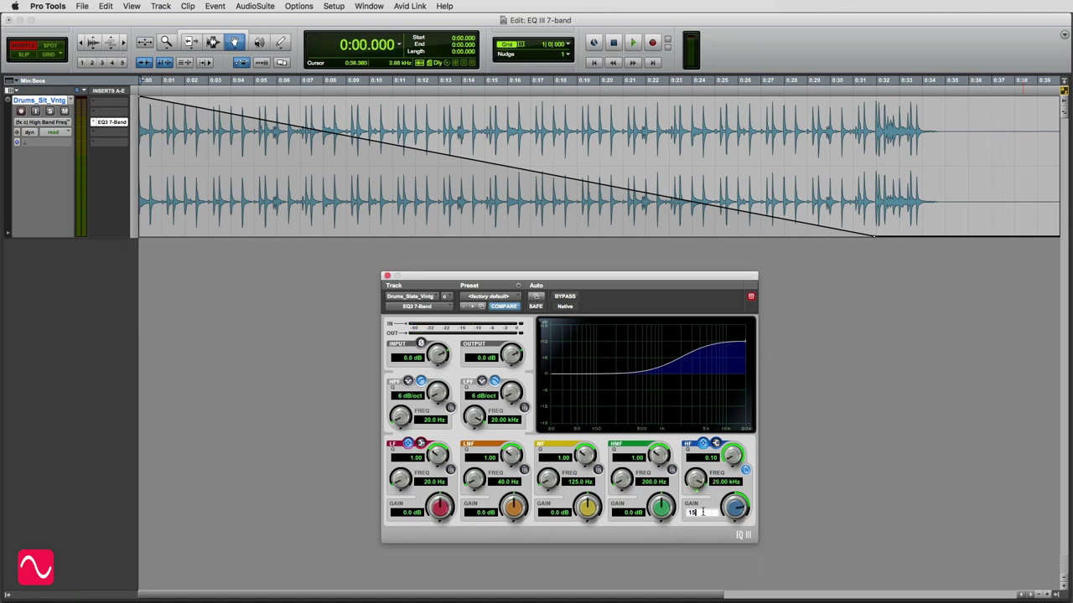
text(15)
key(Return)
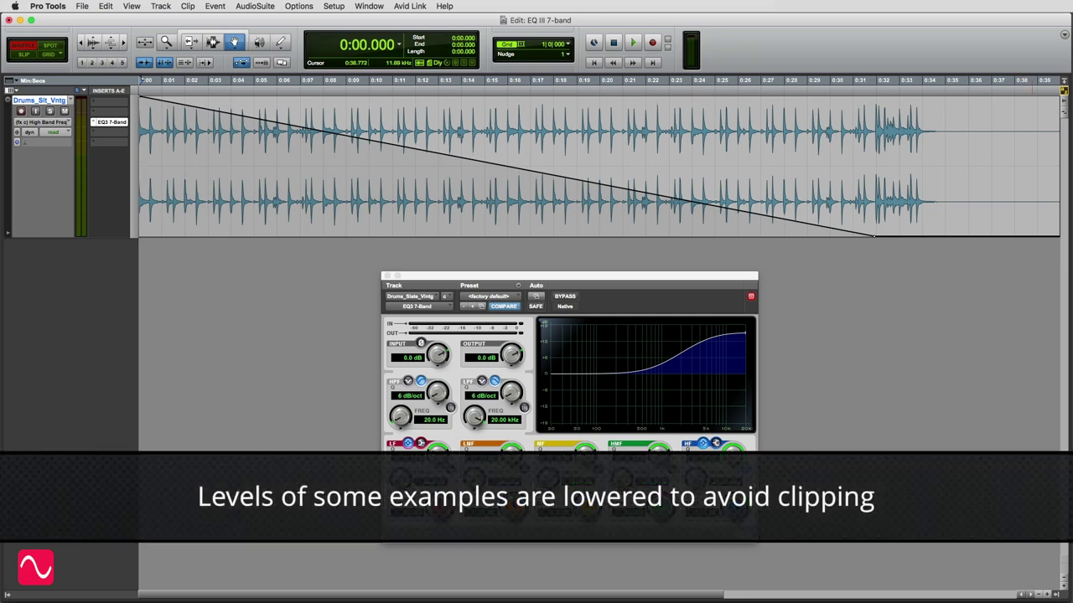
key(space)
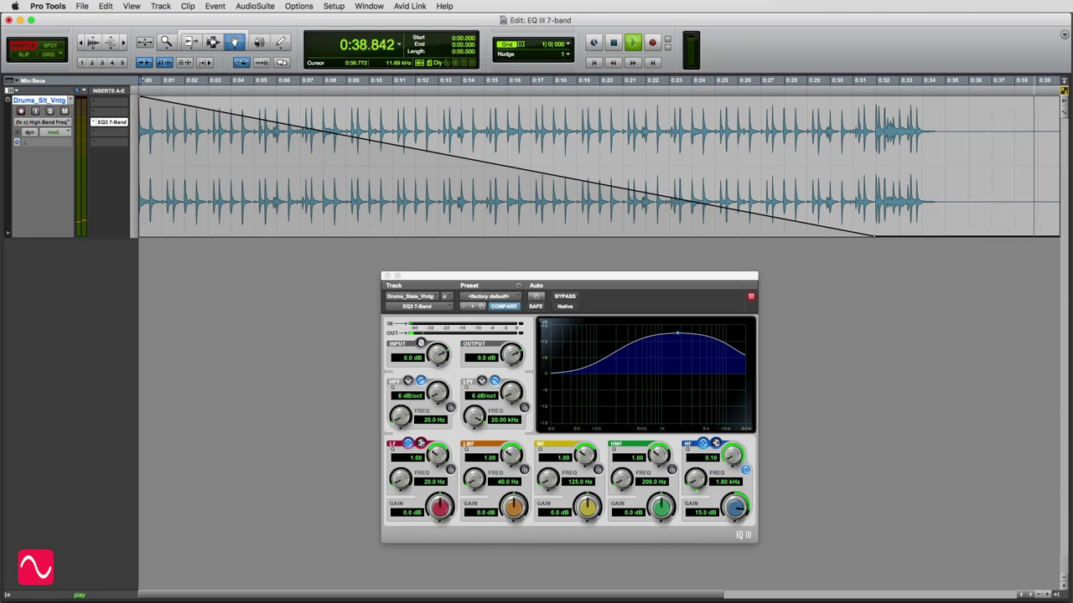
key(space)
- Set the HF band's gain to 18 dB and play the drum track through the frequency sweep
click(696, 516)
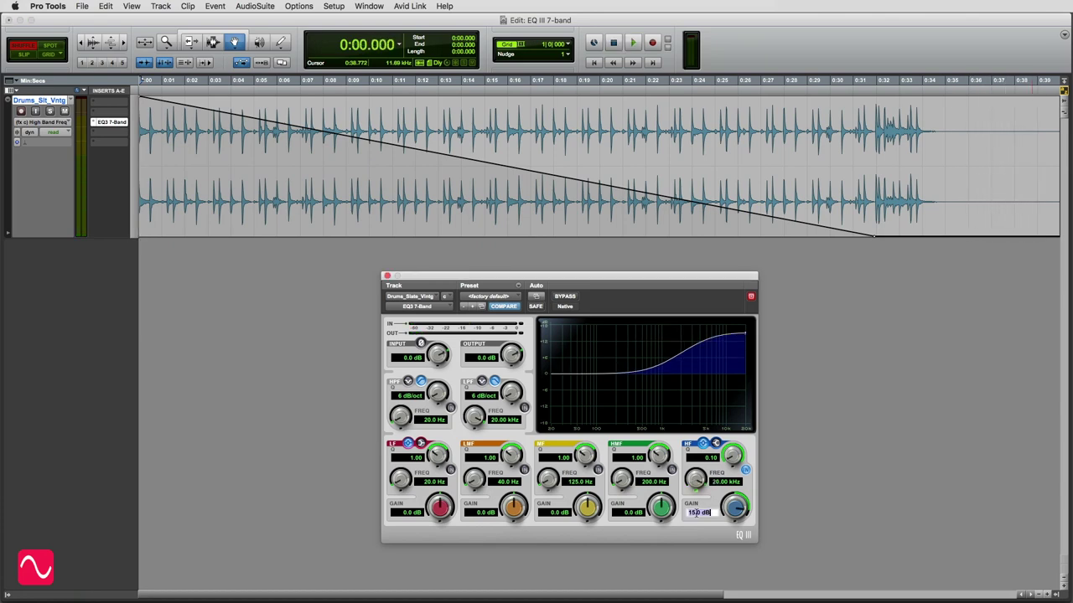
key(Return)
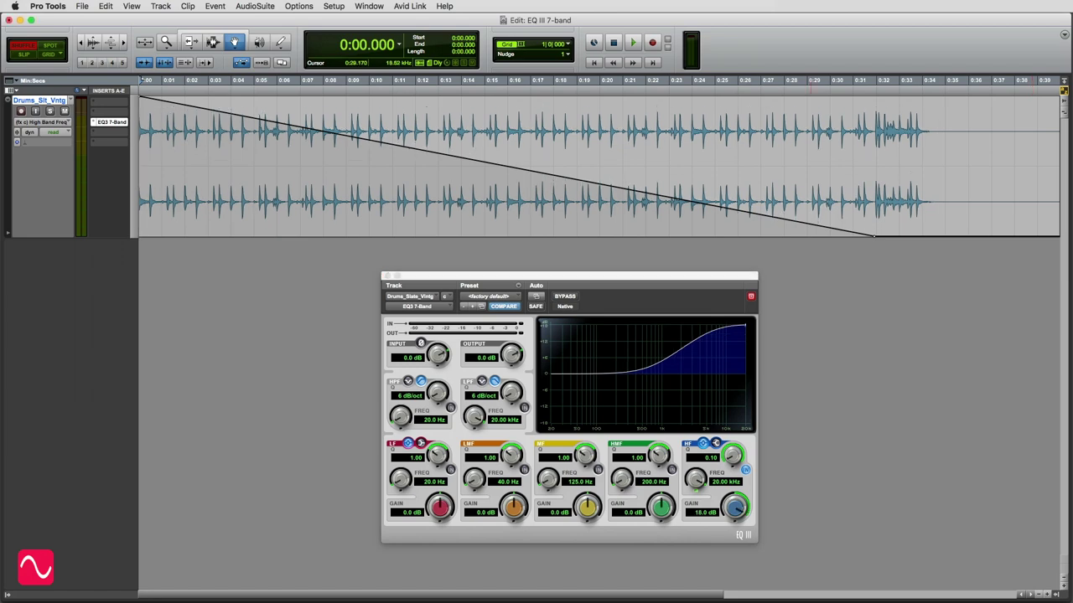
key(space)
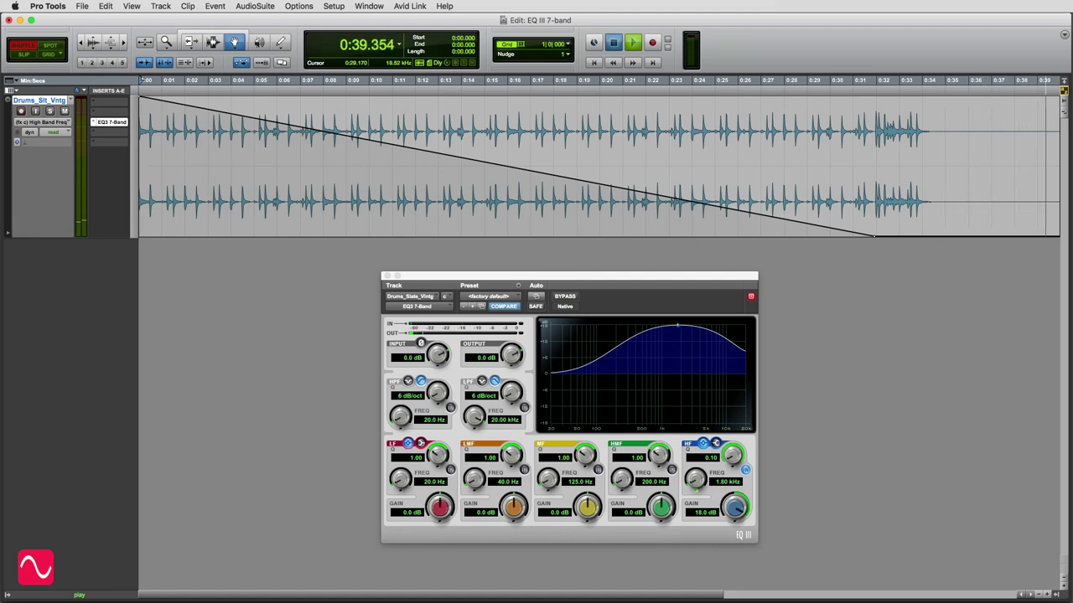
- Set the HF band's Q to 1.00
drag(694, 479, 708, 459)
click(705, 457)
text(1)
key(Return)
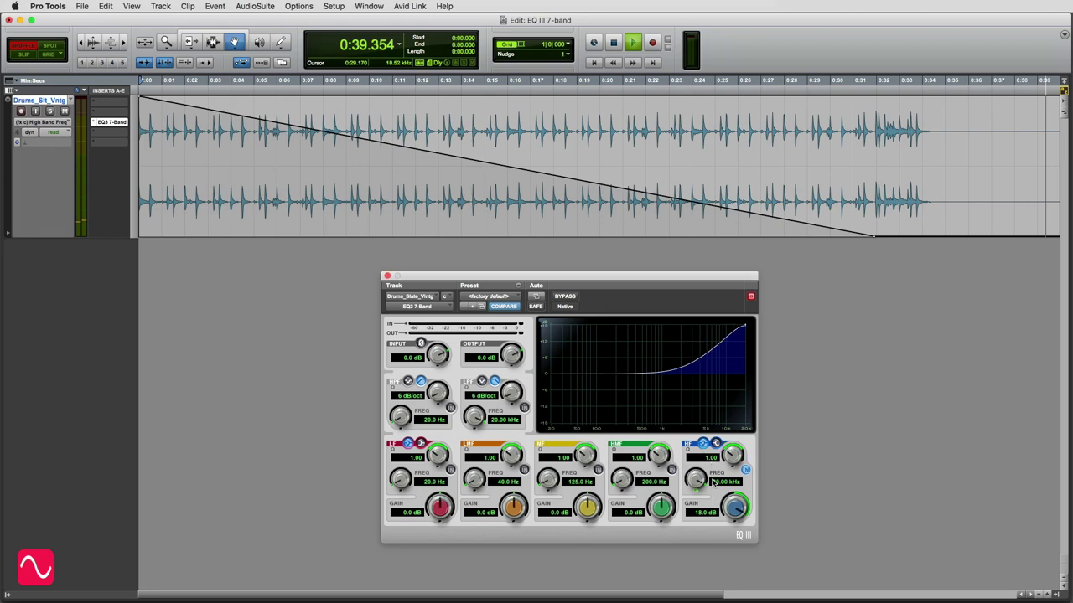
- Lower the HF band's gain to 3 dB and play the drum track from the start through the frequency sweep
click(701, 512)
text(3)
key(Return)
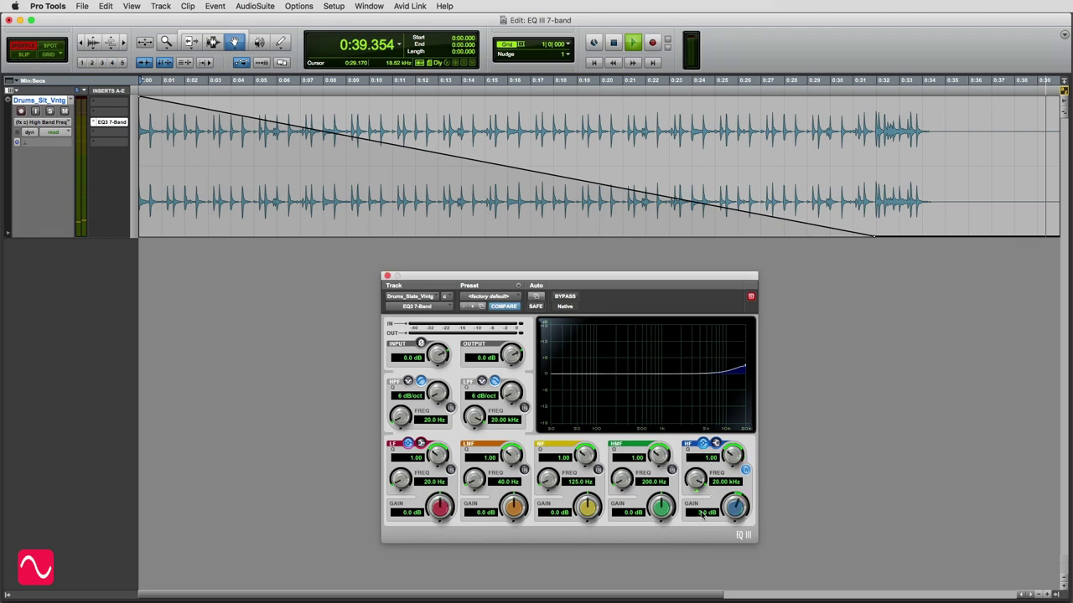
key(space)
key(space)
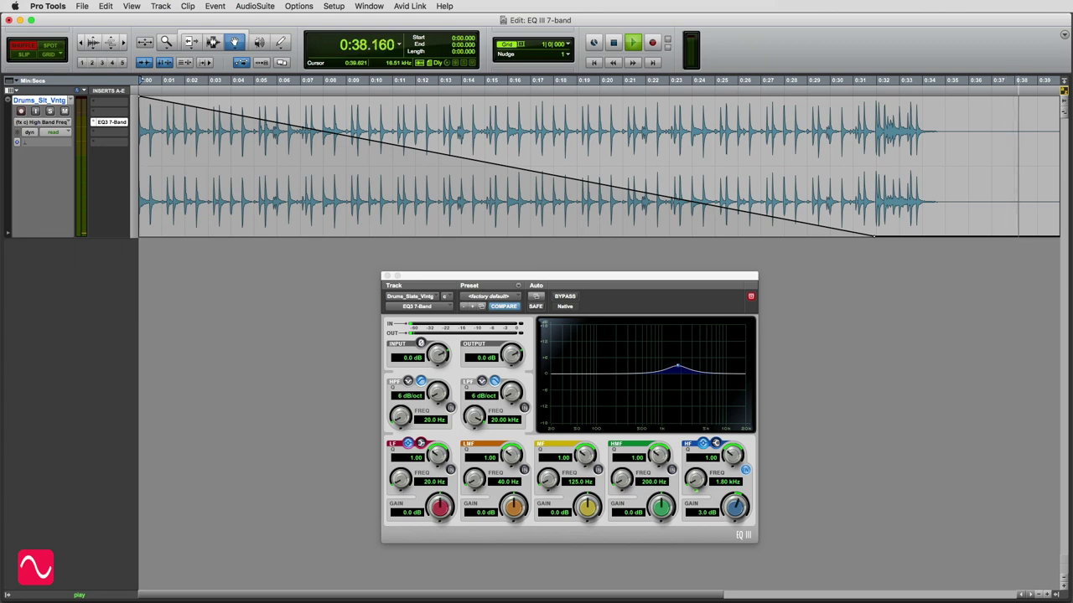
- Raise the HF band's gain to 6 dB and audition the frequency sweep on the drum track
key(space)
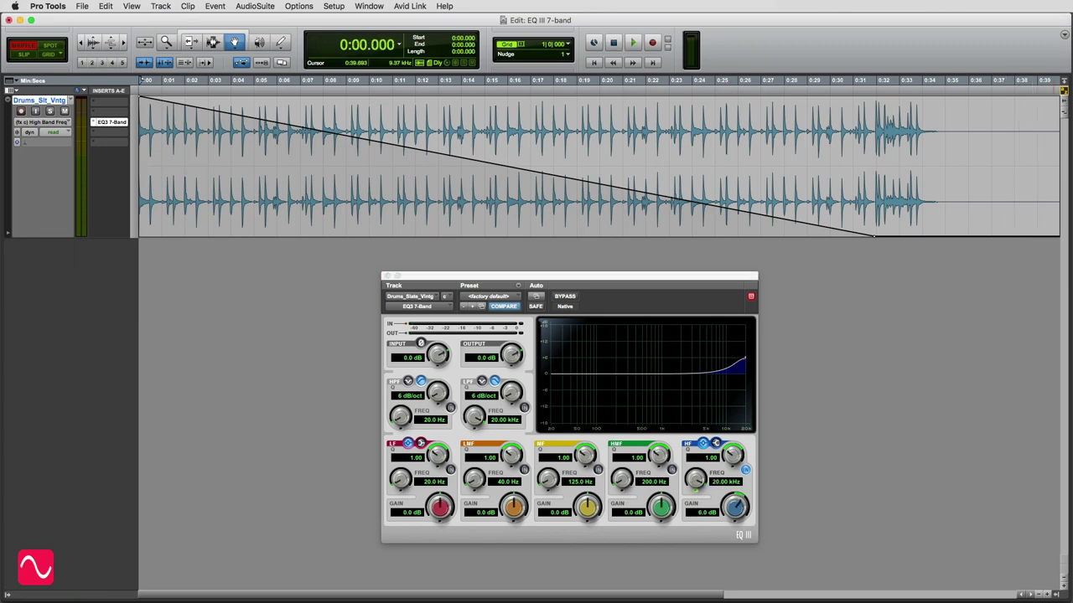
key(space)
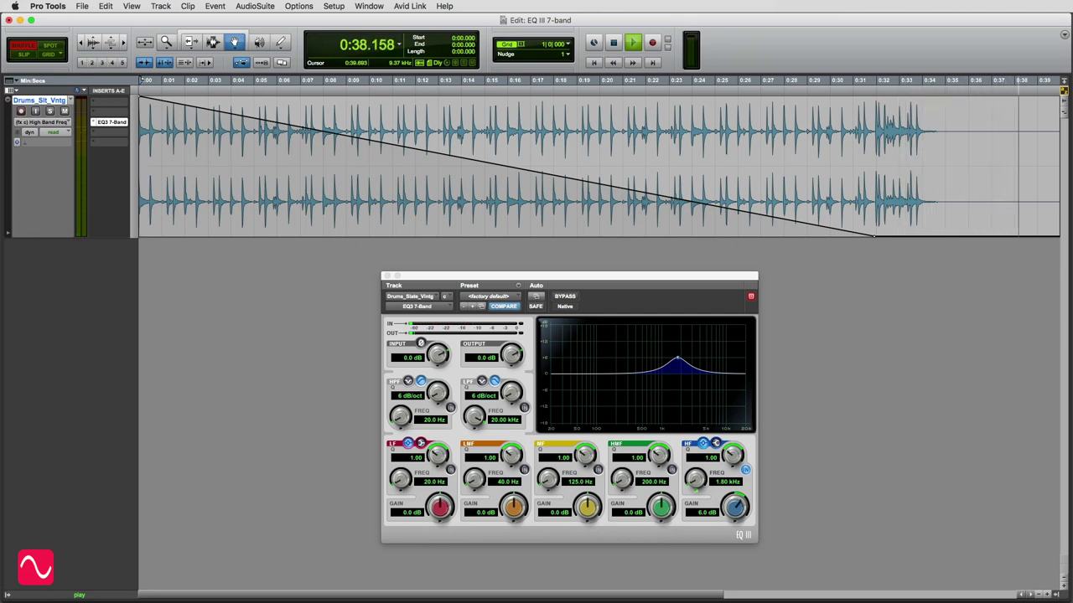
key(space)
- Set the HF band's gain to 9 dB and audition the drum track through the frequency sweep
click(700, 513)
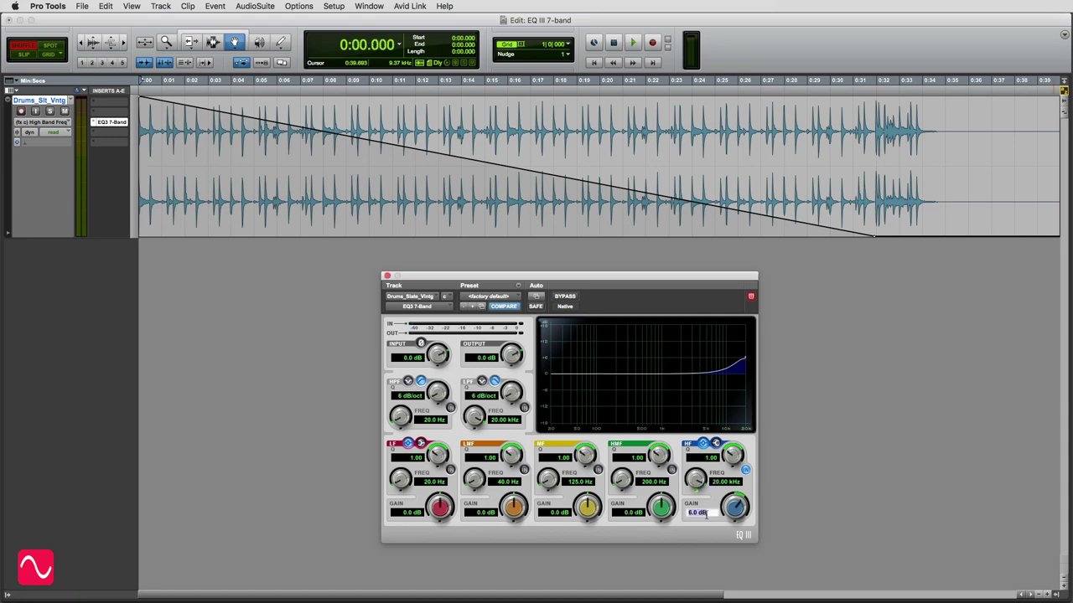
text(9)
key(Return)
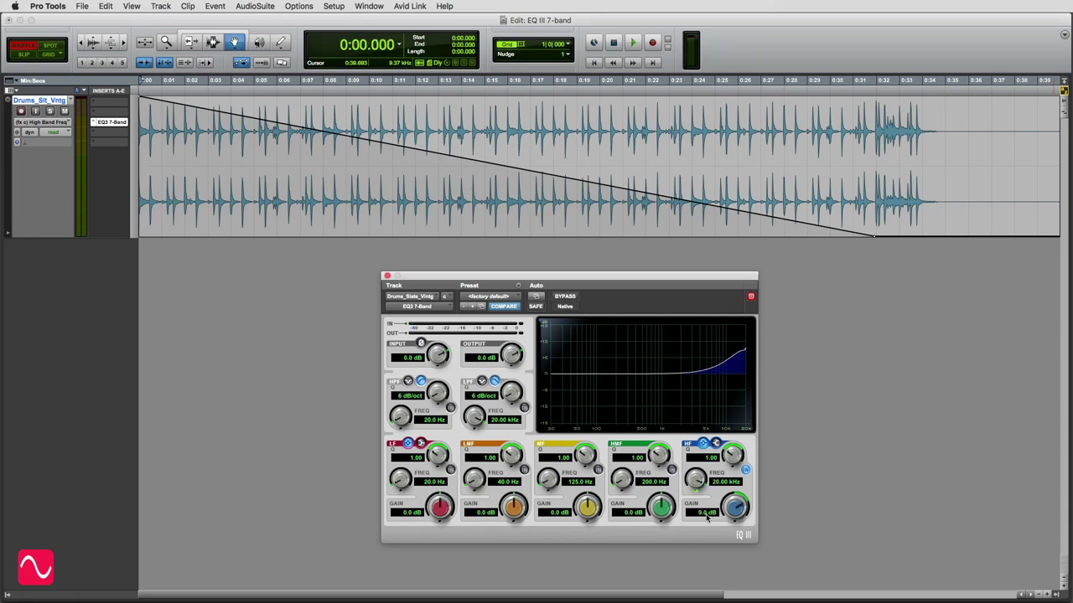
key(space)
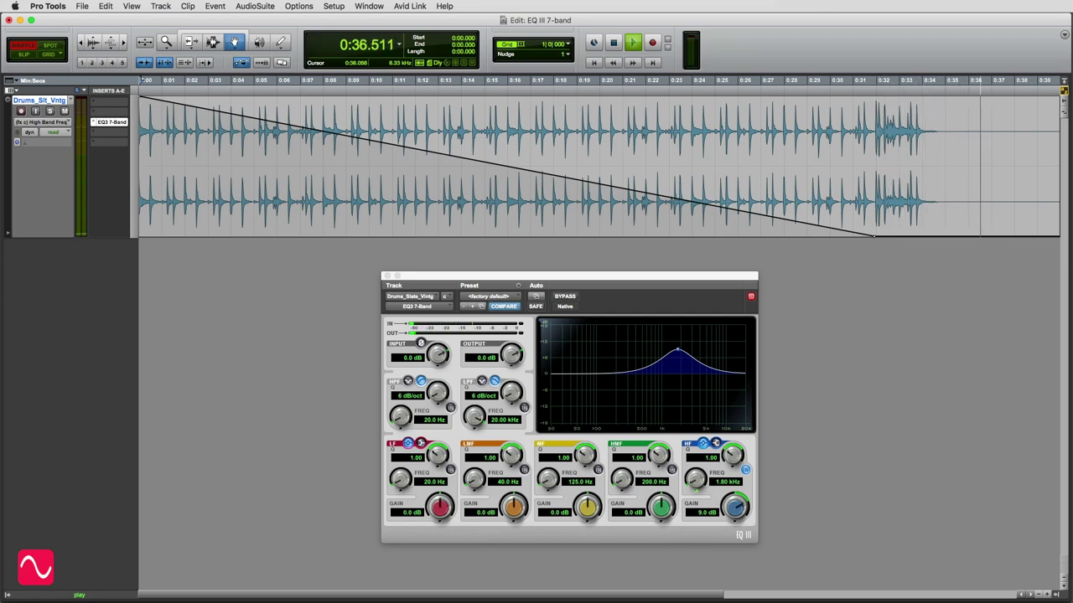
key(space)
- Raise the HF band's gain to 12 dB and audition the drum track through the frequency sweep
click(702, 512)
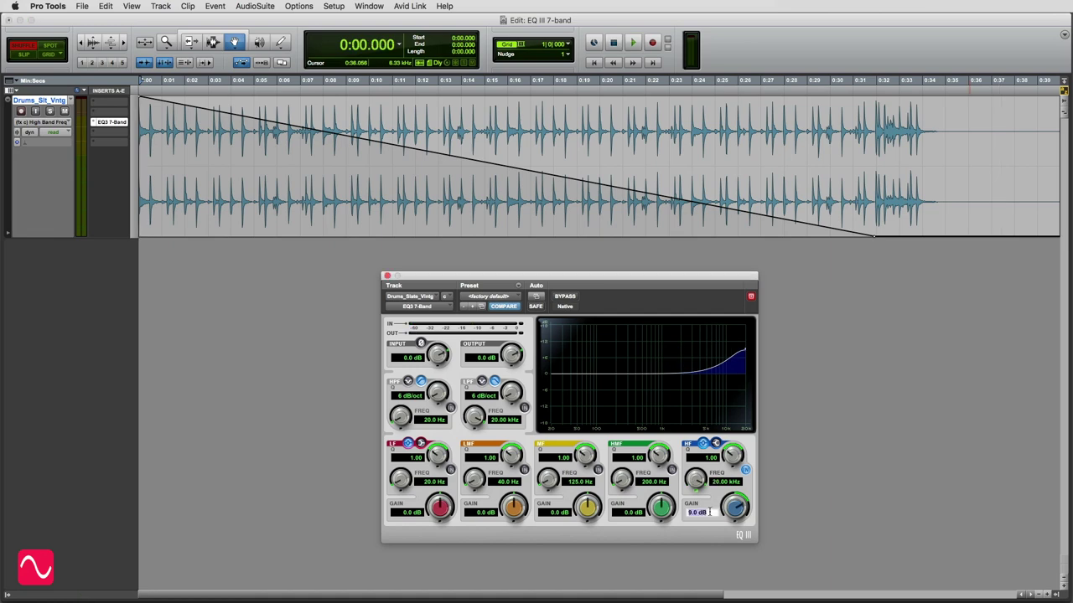
text(12)
key(Return)
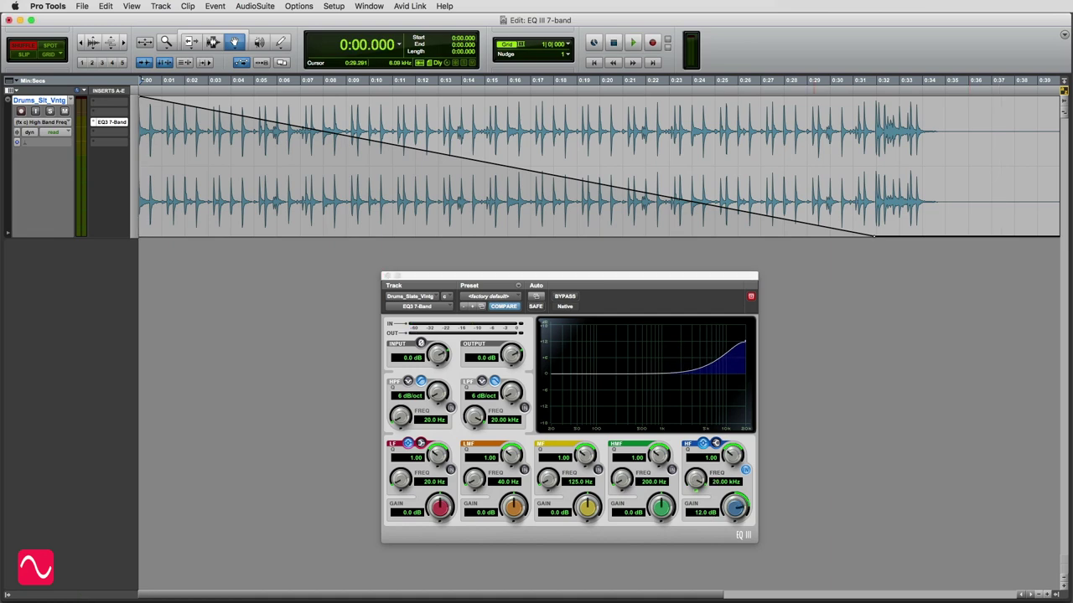
key(space)
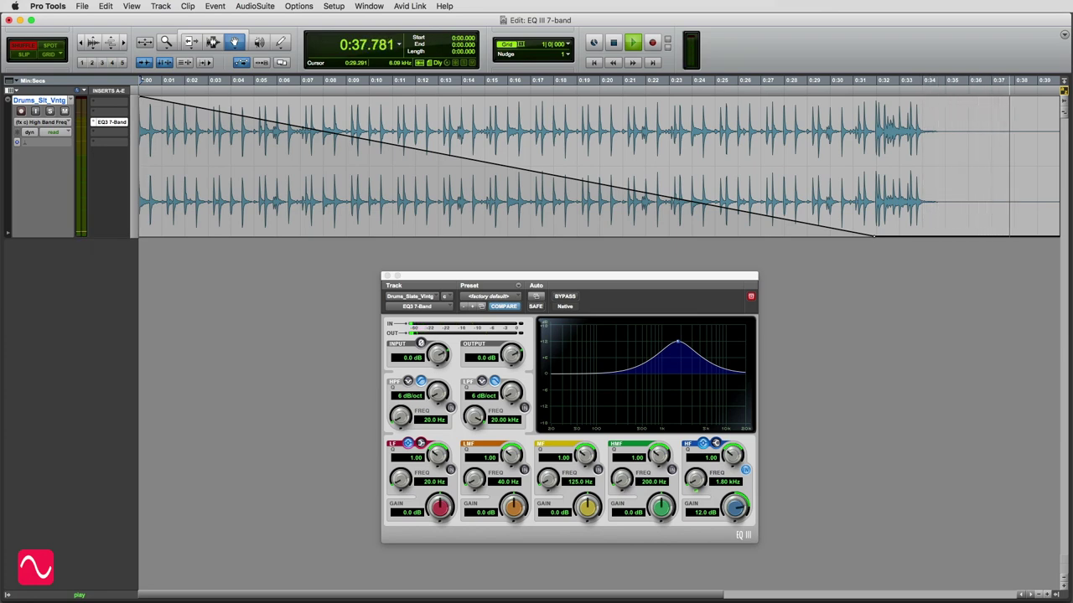
key(space)
- Set the HF band's gain to 15 dB and audition the frequency sweep on the drum track
click(700, 512)
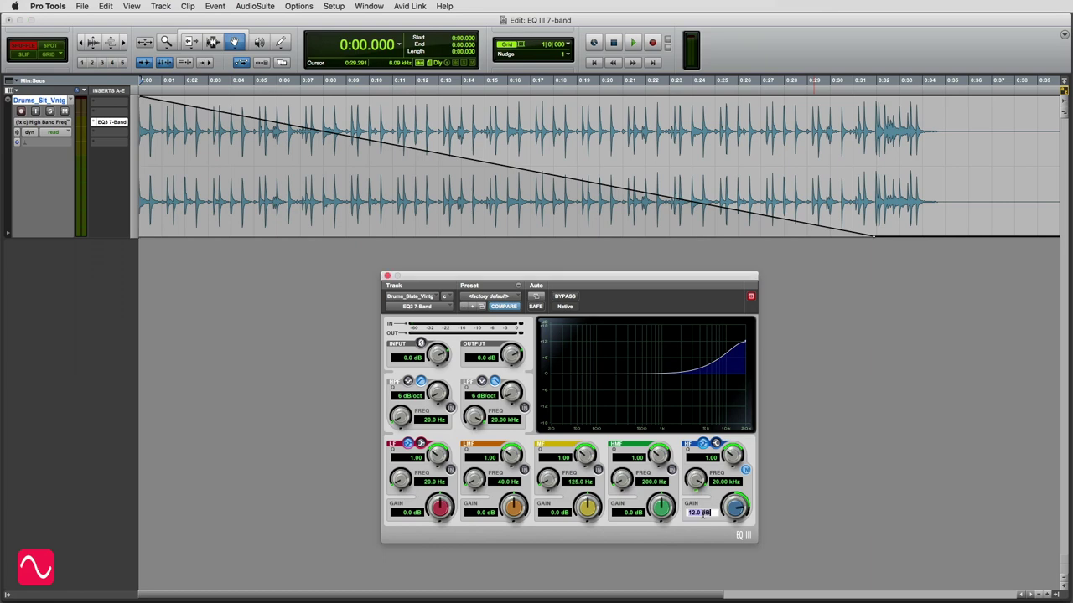
key(Return)
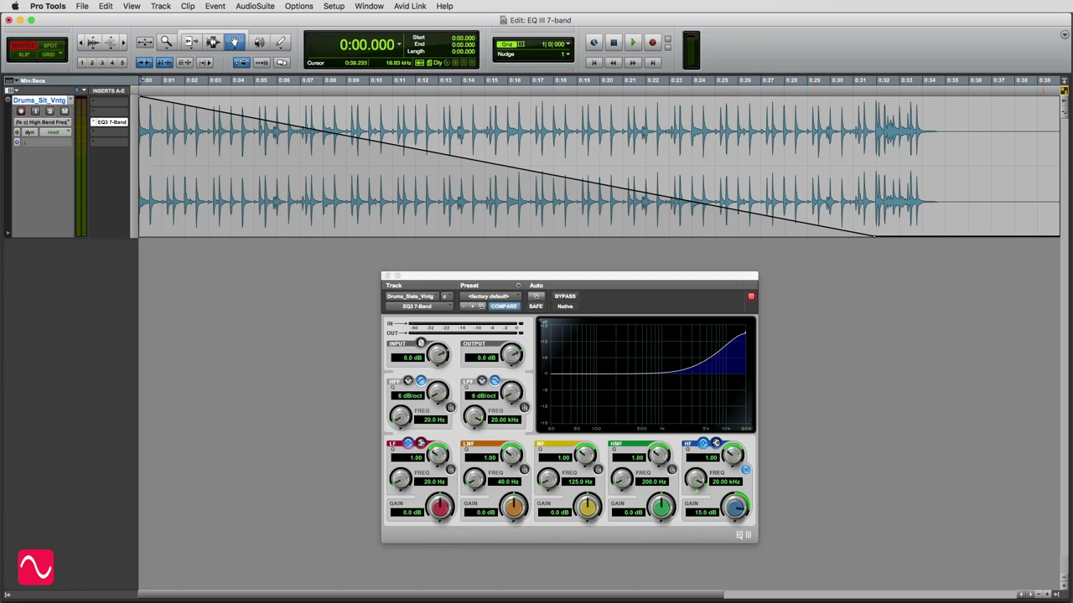
key(space)
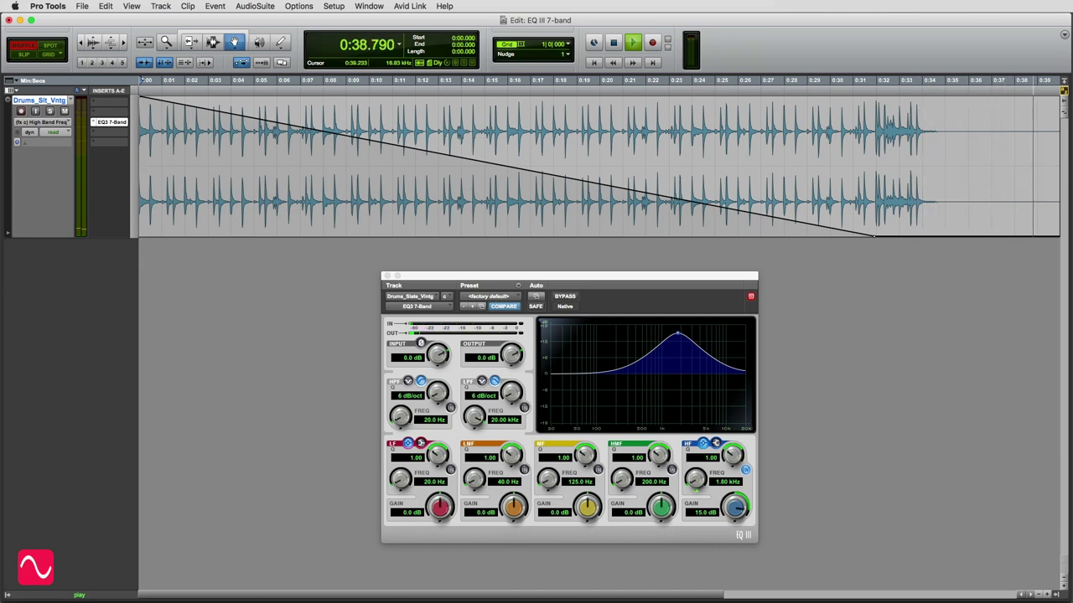
key(space)
- Raise the HF band's gain to 18 dB and audition the drum track through the frequency sweep
click(698, 512)
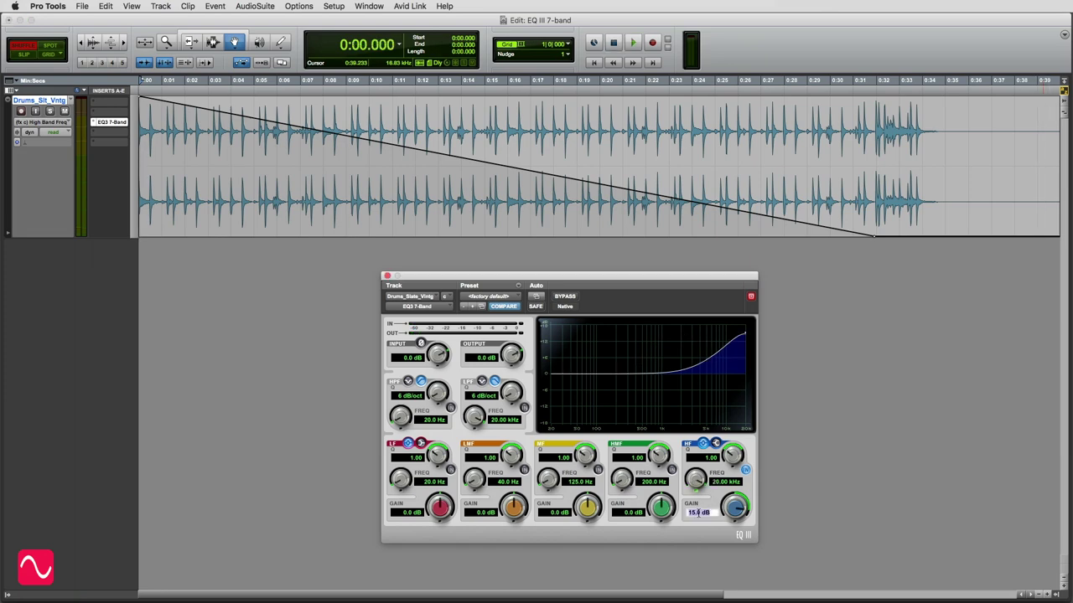
text(18)
key(Return)
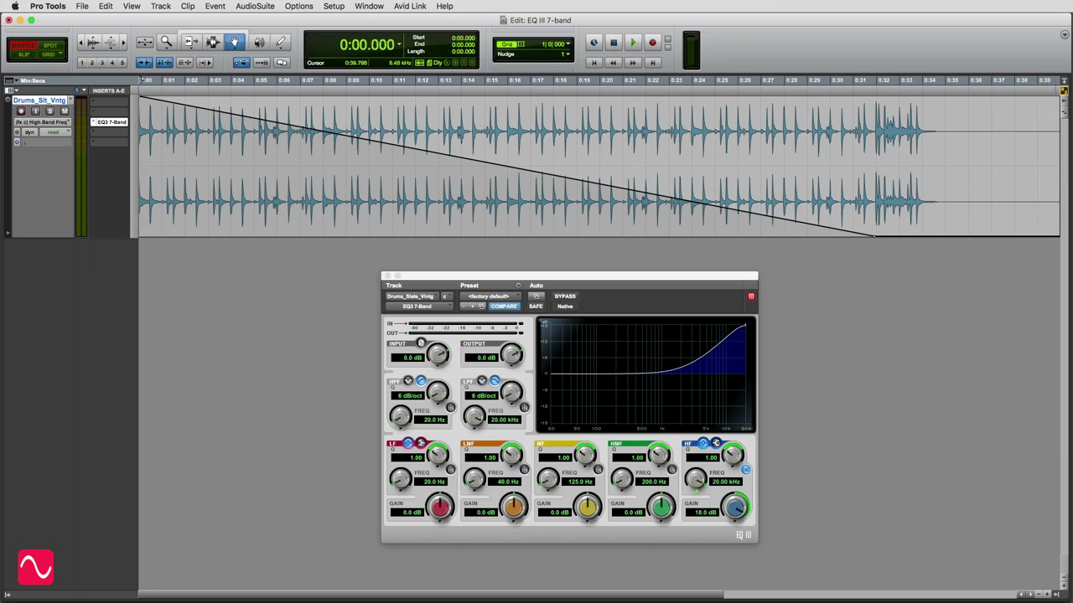
key(space)
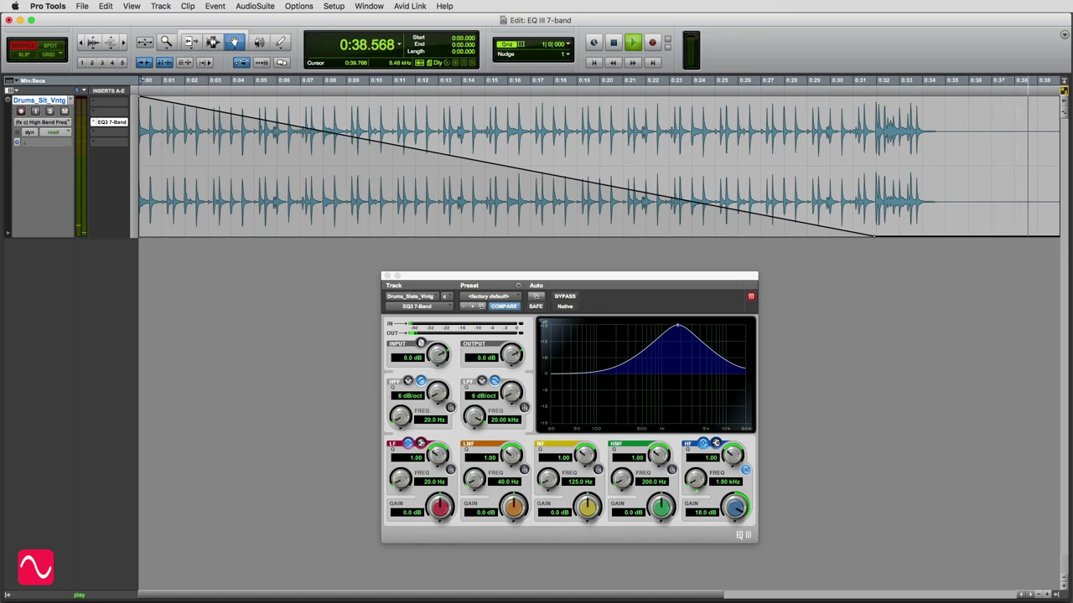
key(space)
- Set the HF band's Q to 2.00
click(711, 458)
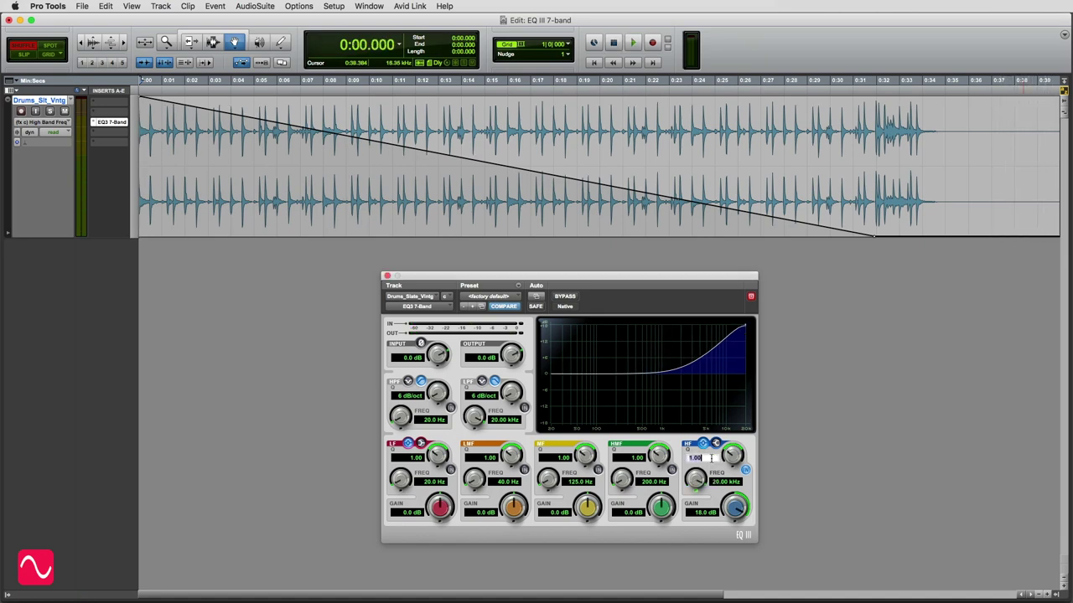
text(2)
key(Return)
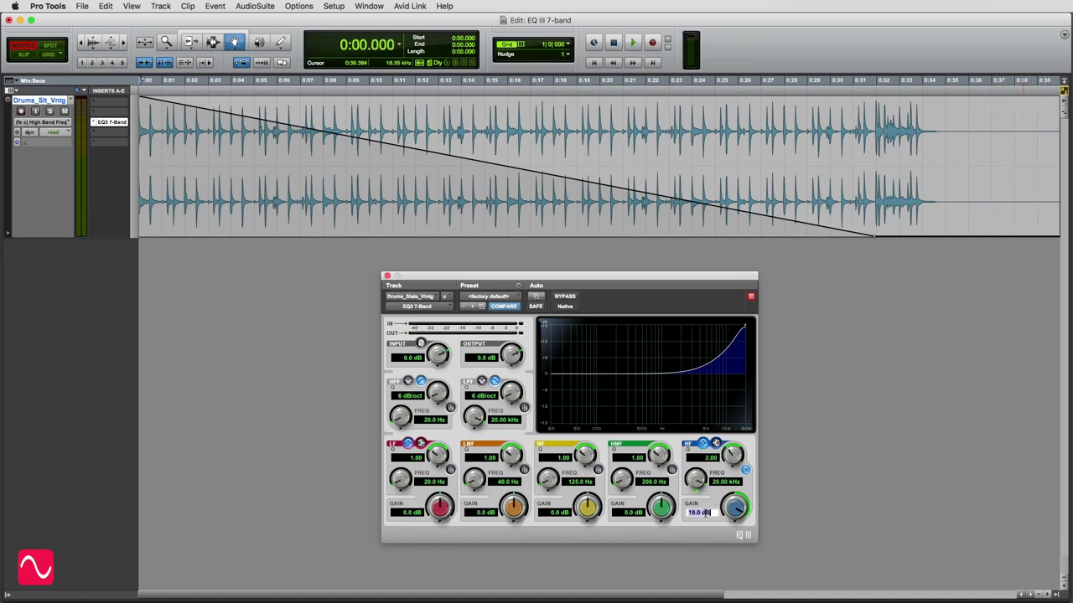
- Set the HF band's gain to 3 dB and audition the drum track through the frequency sweep
click(704, 513)
text(3)
key(Return)
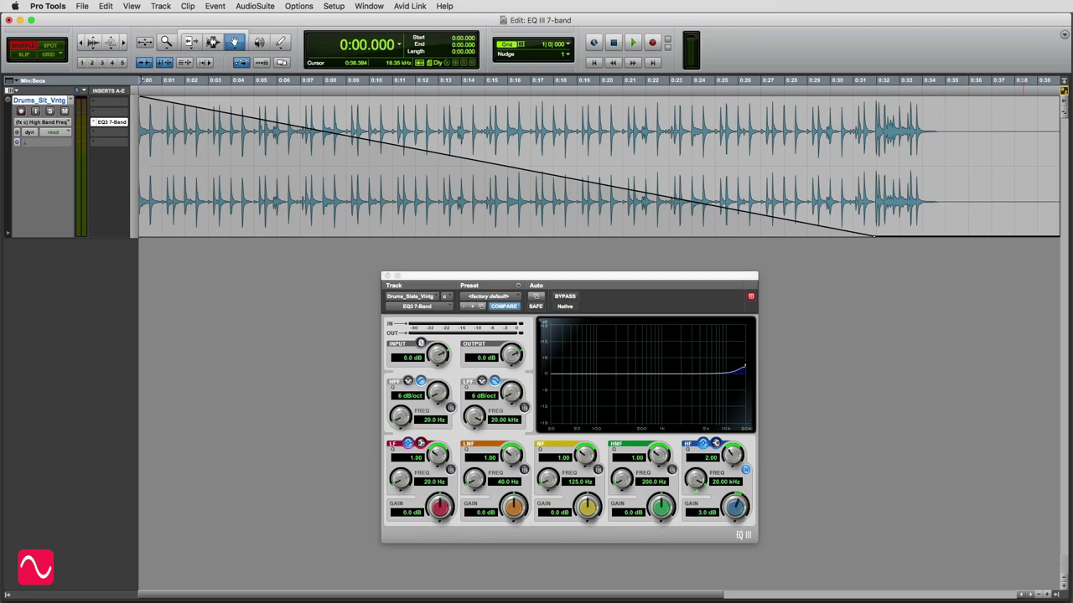
key(space)
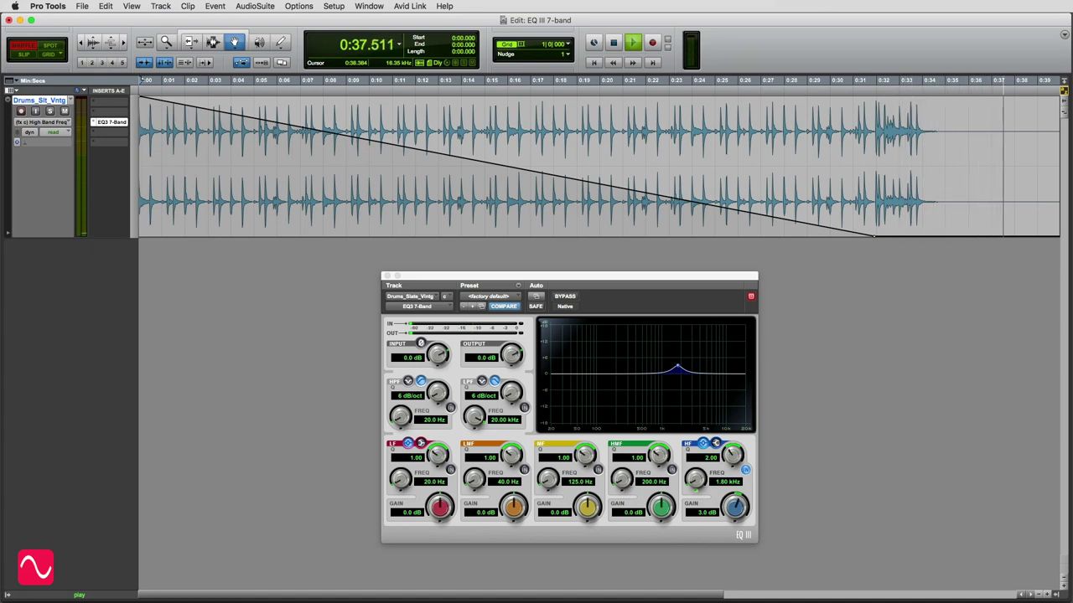
key(space)
- Raise the HF band's gain to 6 dB and audition the frequency sweep on the drum track
click(700, 512)
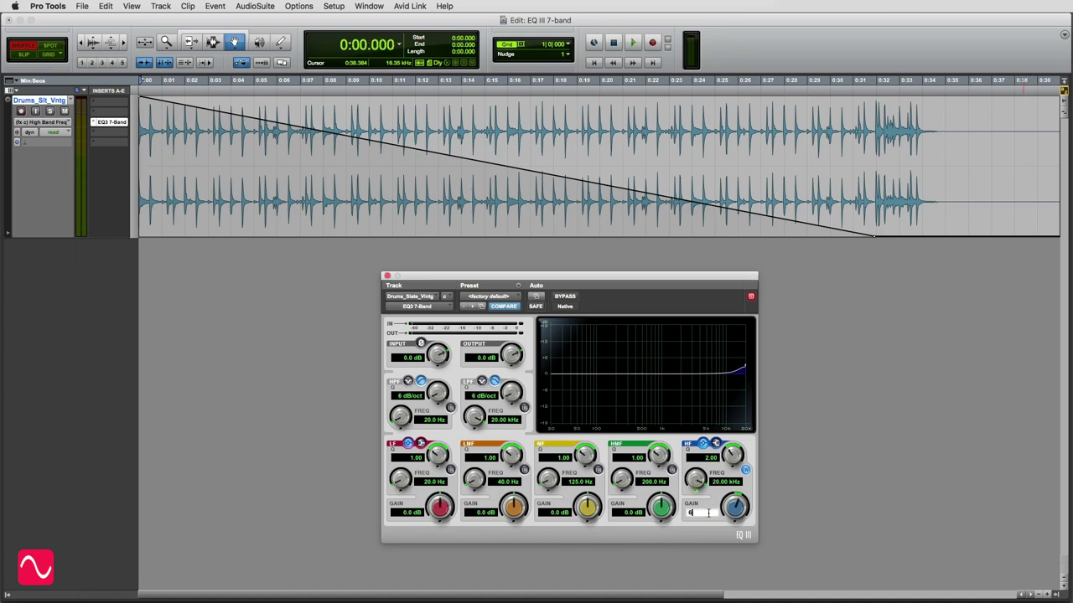
key(Return)
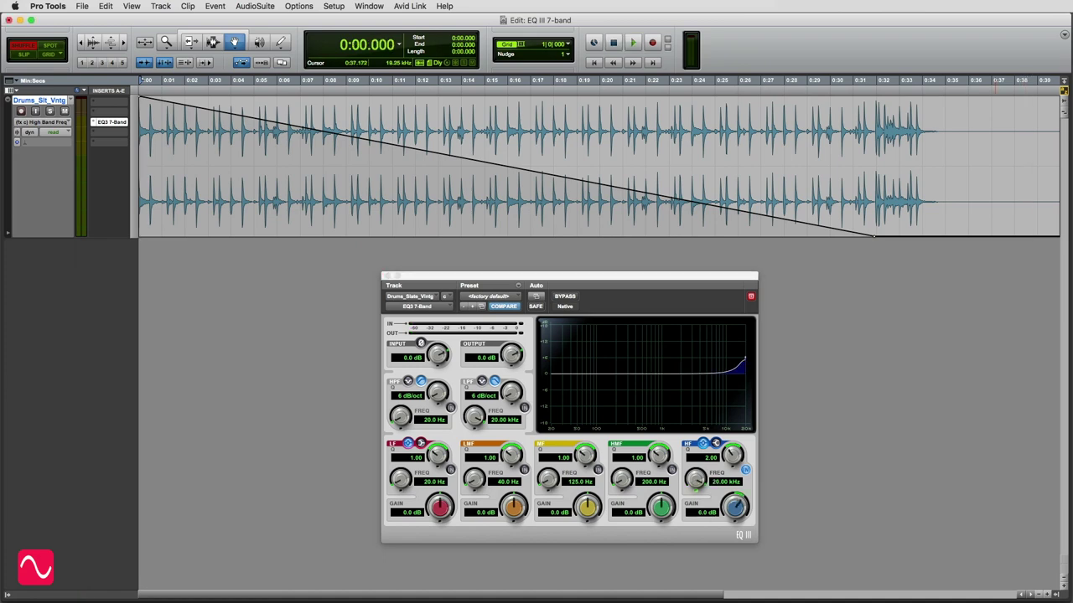
key(space)
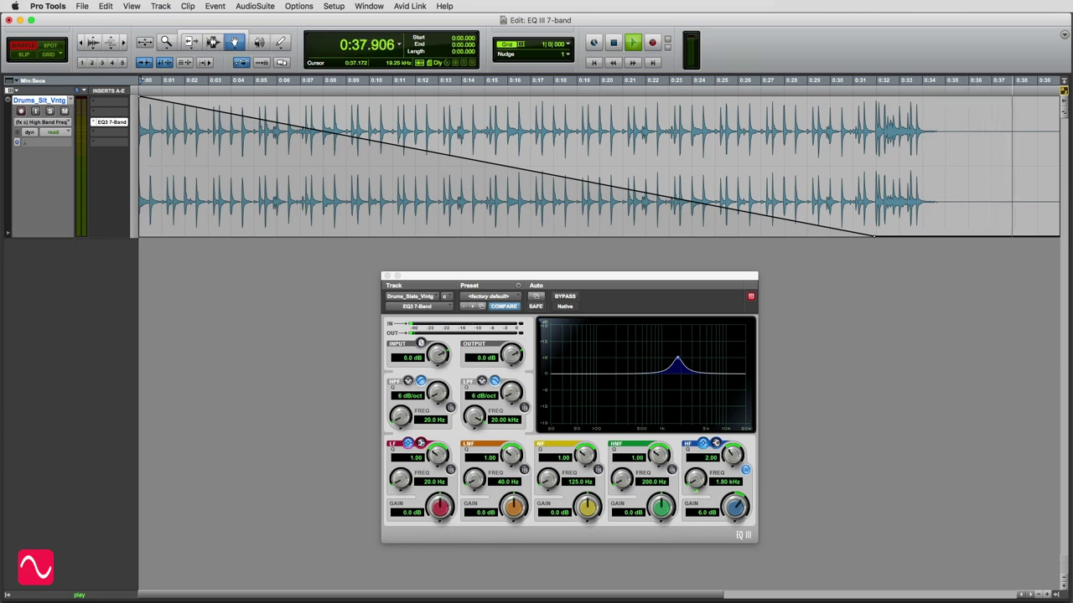
key(space)
- Raise the HF band's gain to 9 dB and play the drum track through the frequency sweep
click(704, 513)
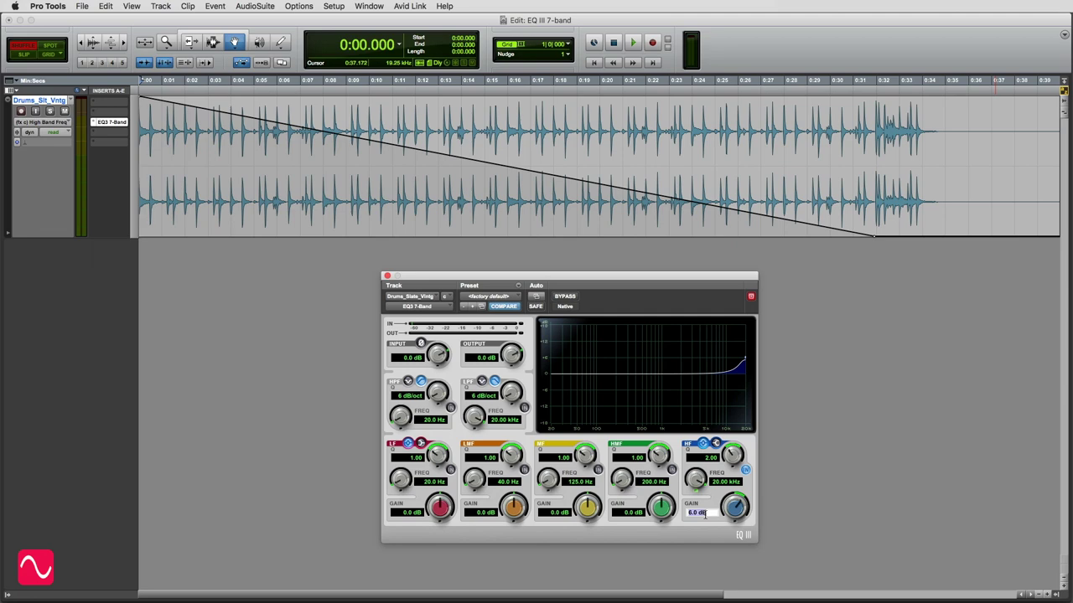
text(9)
key(Return)
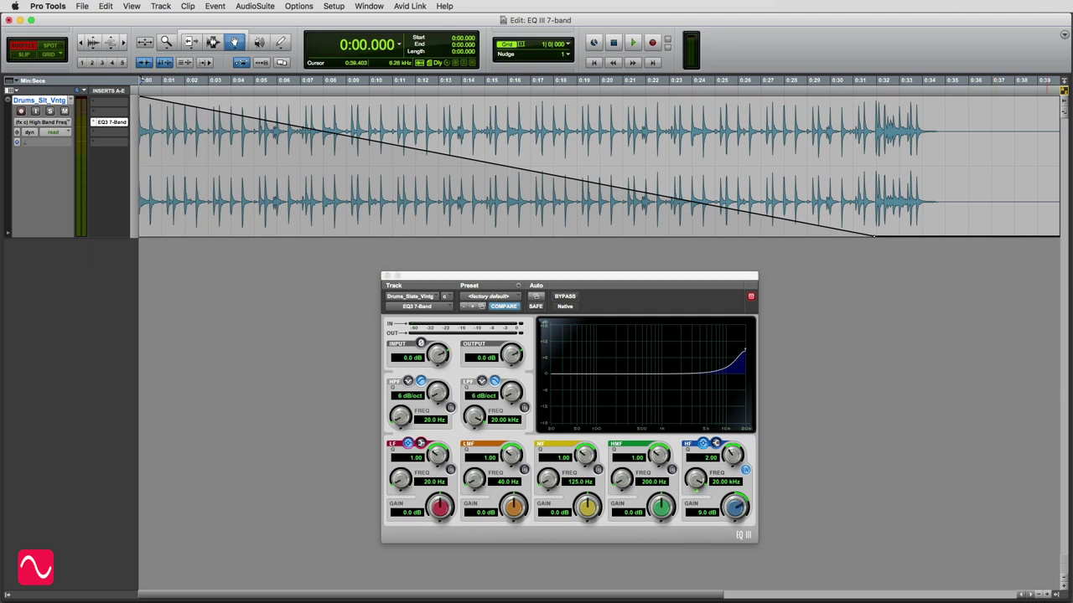
key(space)
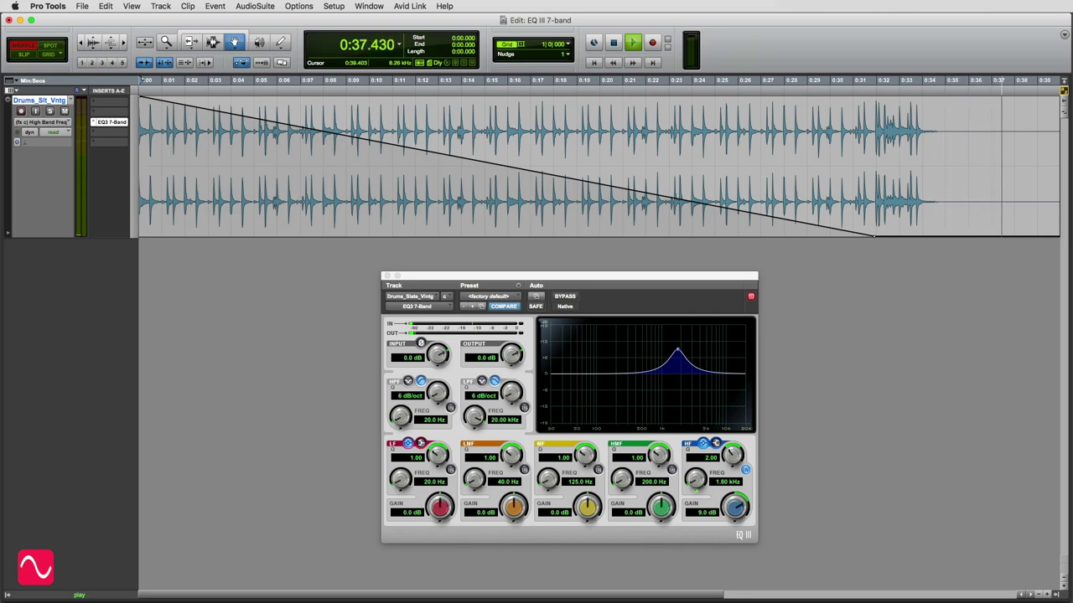
key(space)
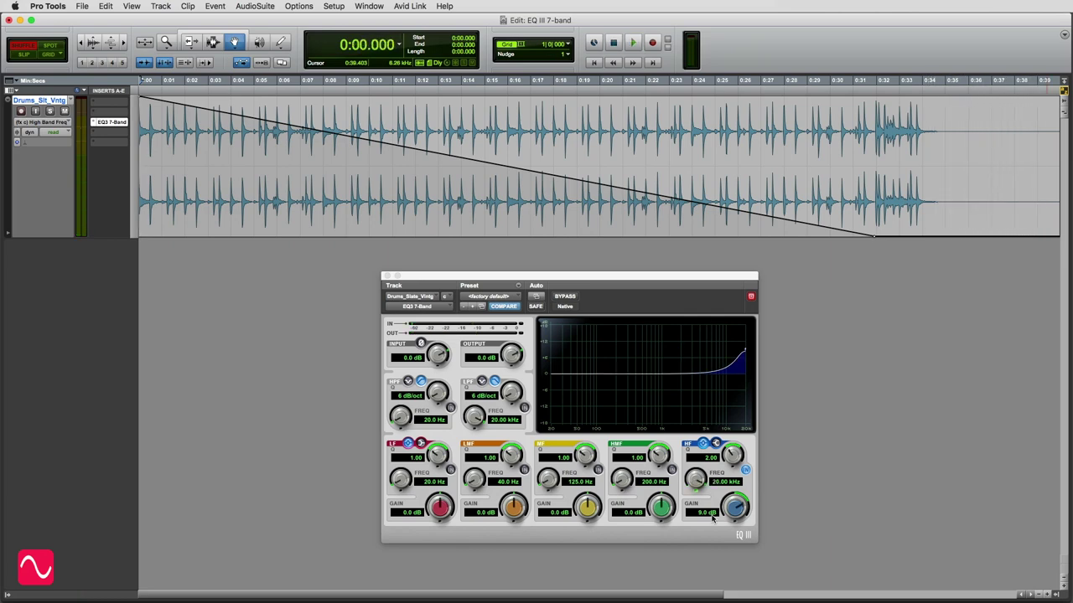
- Set the HF band's gain to 12 dB and audition the frequency sweep on the drum track
click(710, 515)
text(12)
key(Return)
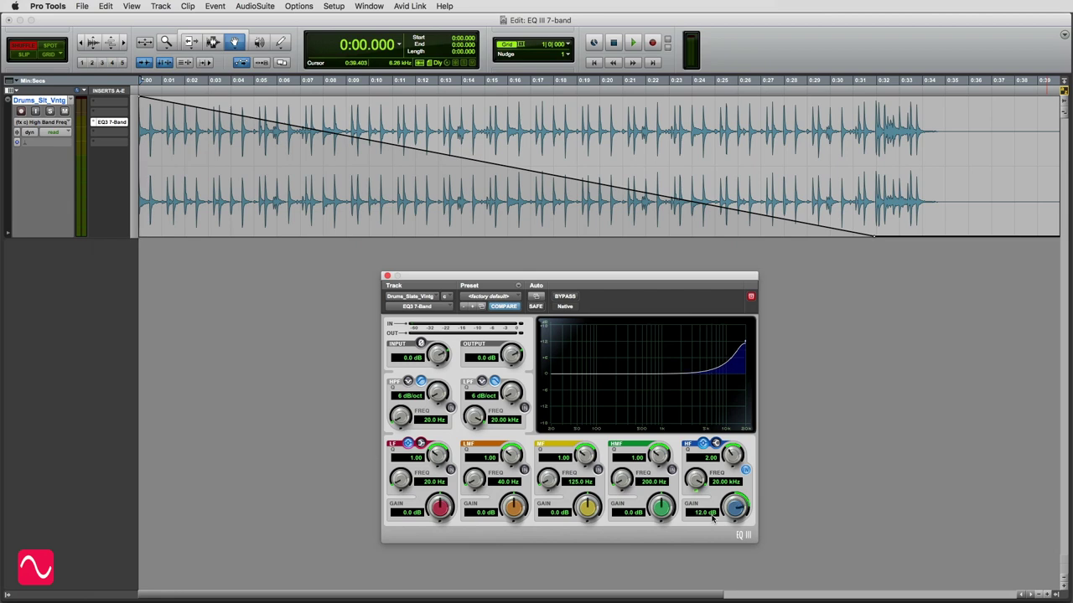
key(space)
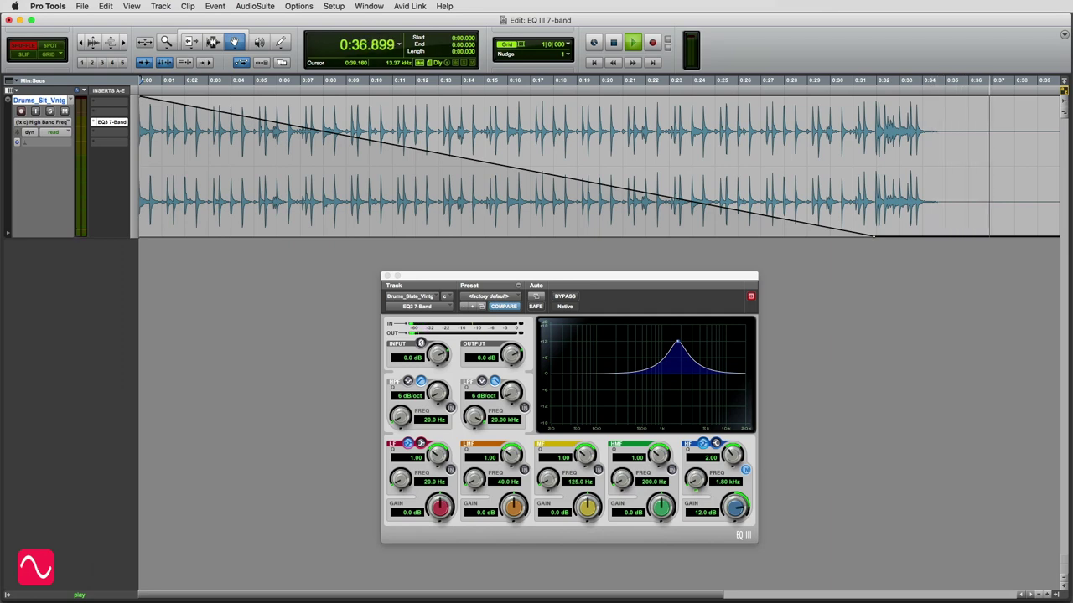
key(space)
- Raise the HF band's gain to 15 dB and audition the drum track through the frequency sweep
click(705, 513)
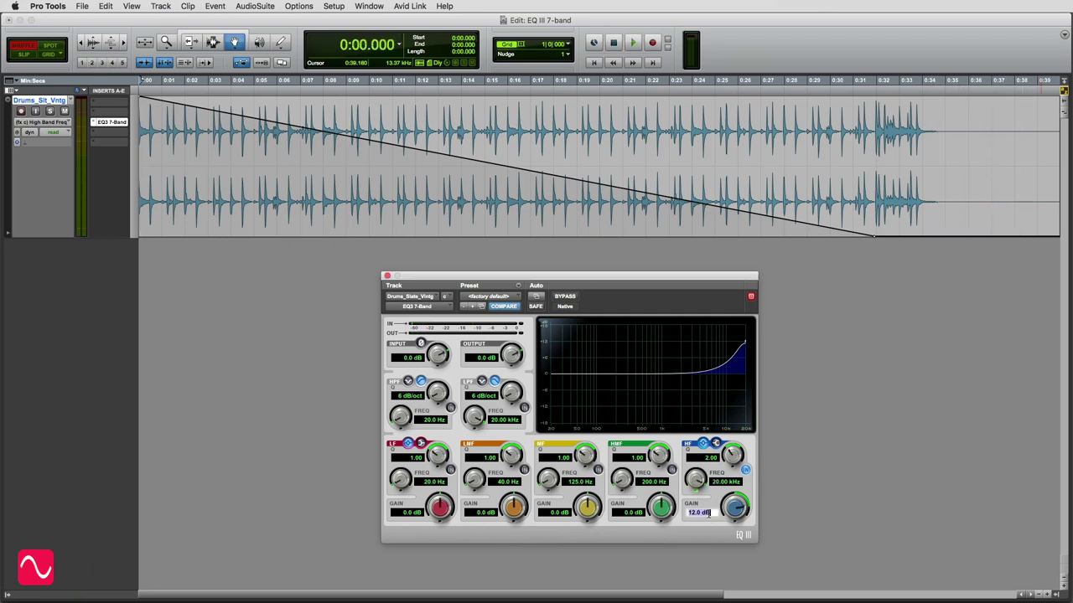
key(Return)
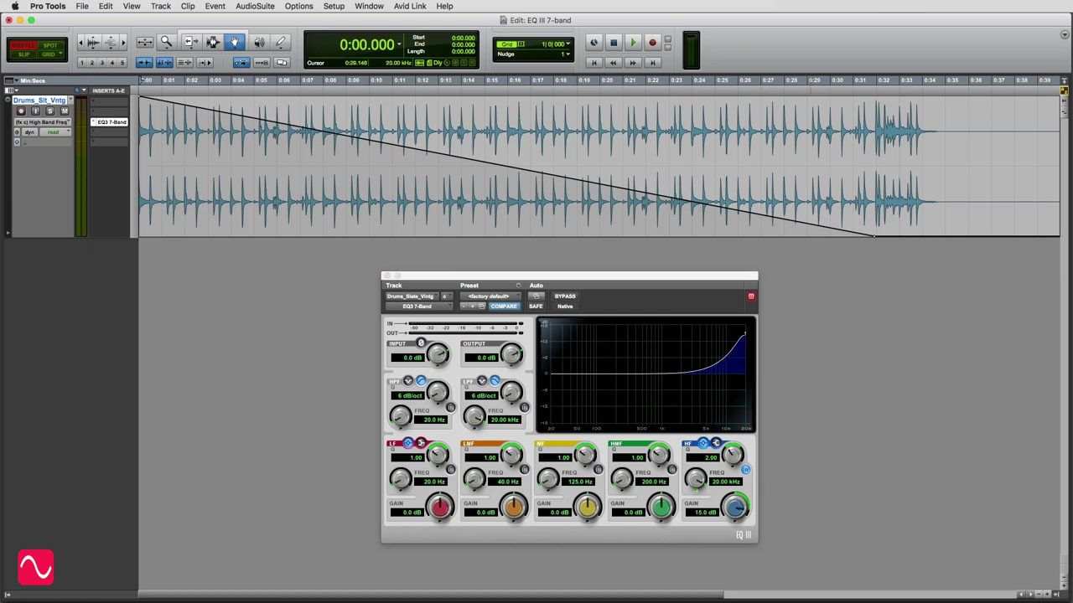
key(space)
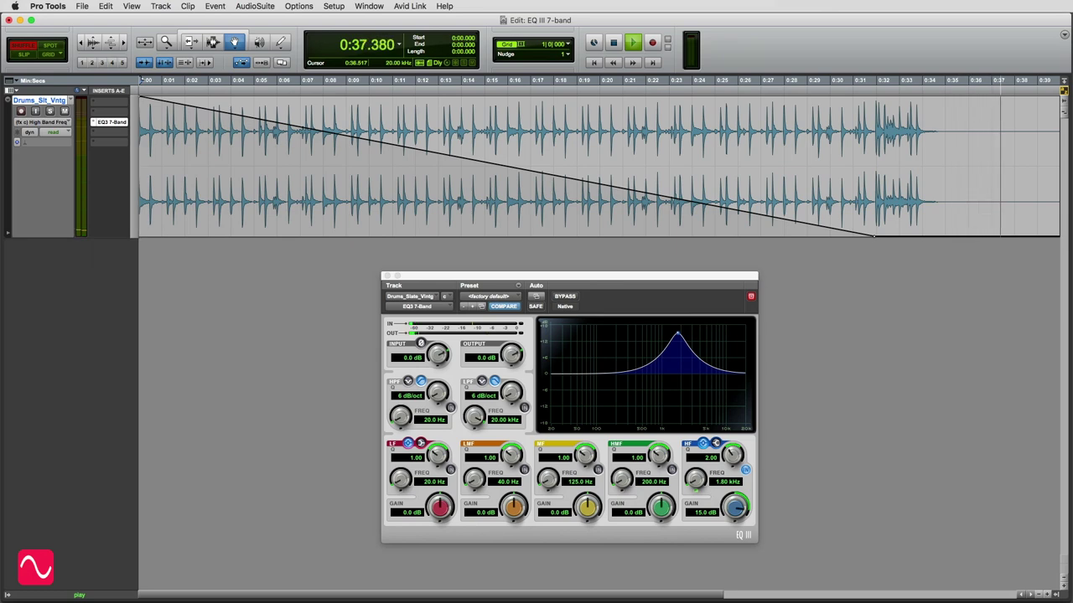
key(space)
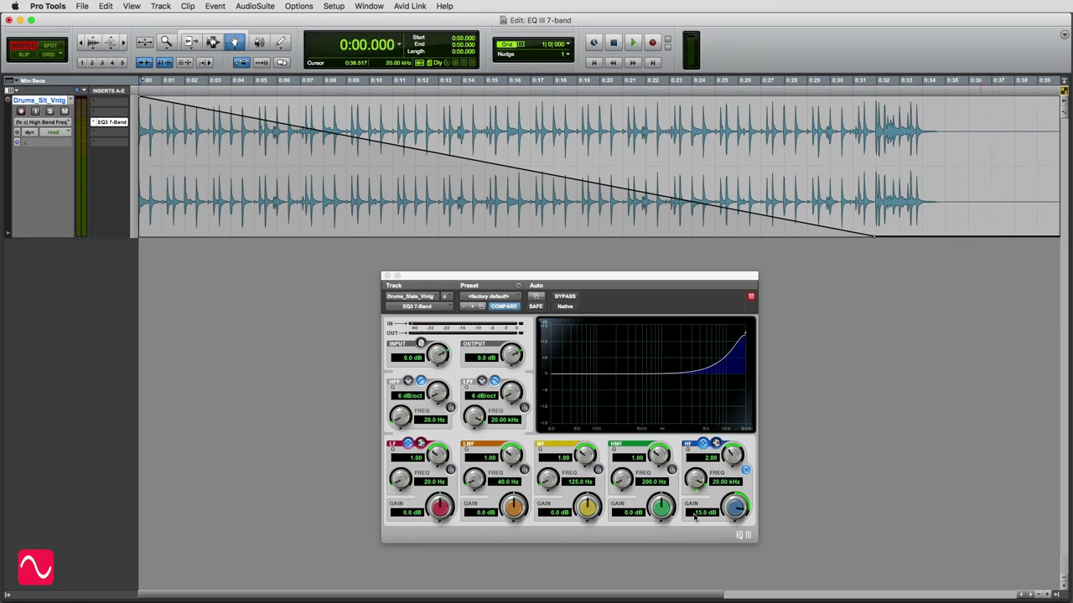
- Set the HF band's gain to 18 dB and play the drum track through the full frequency sweep
click(700, 517)
text(18)
key(Return)
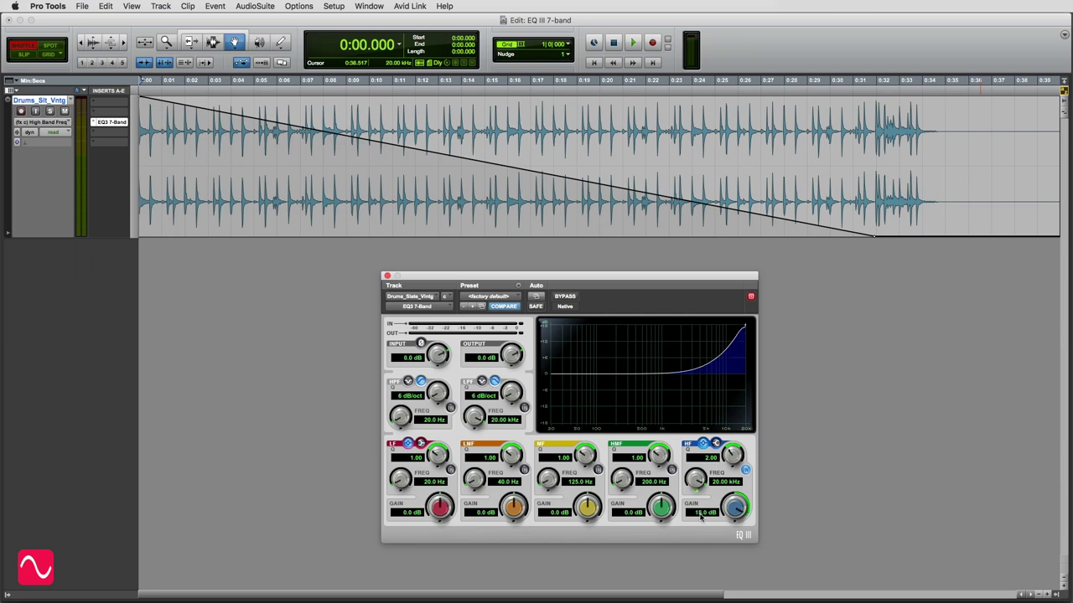
key(space)
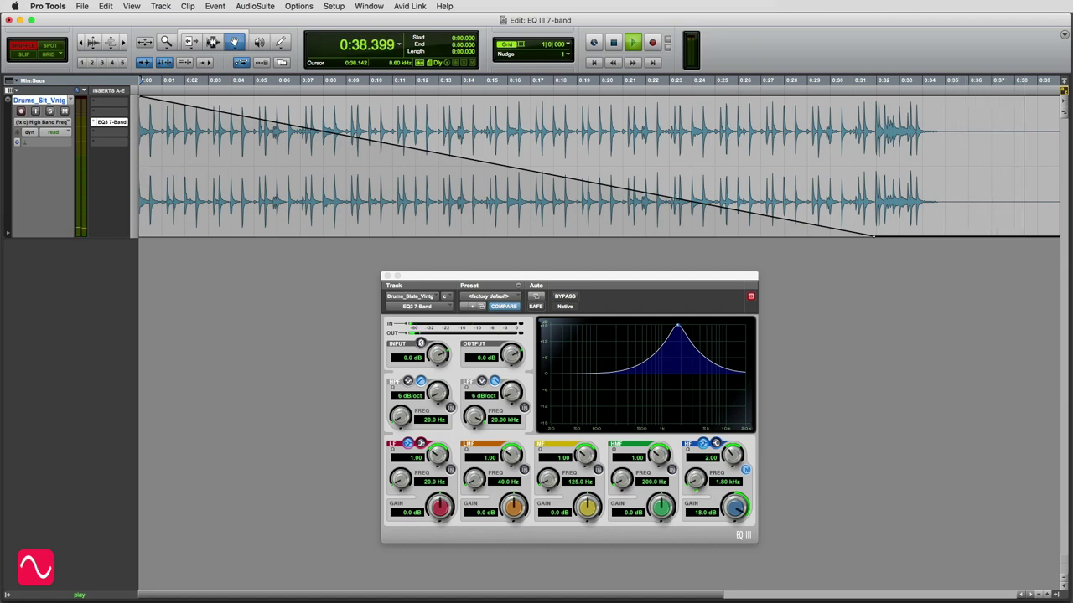
key(space)
- Set the HF band to a Q of 5.00 and 3 dB gain, and audition the frequency sweep on the drums
click(713, 458)
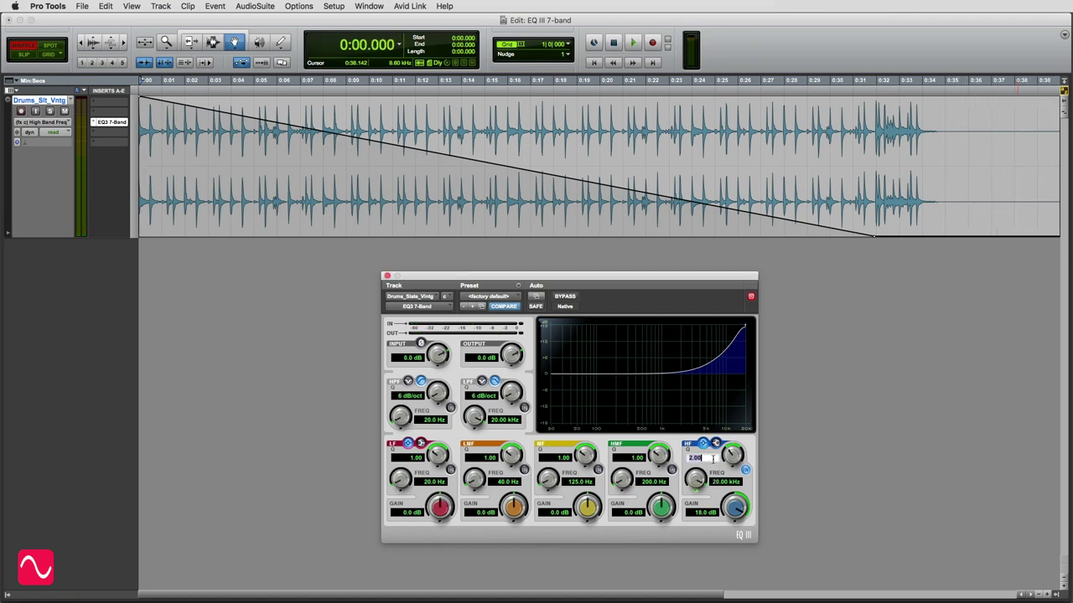
key(Return)
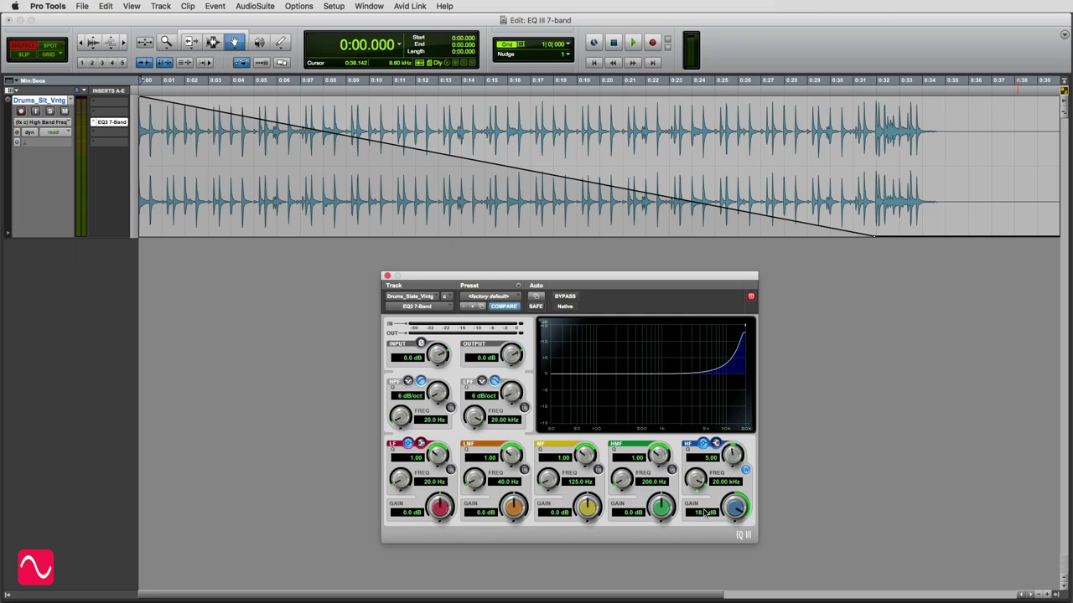
click(702, 512)
text(3)
key(Return)
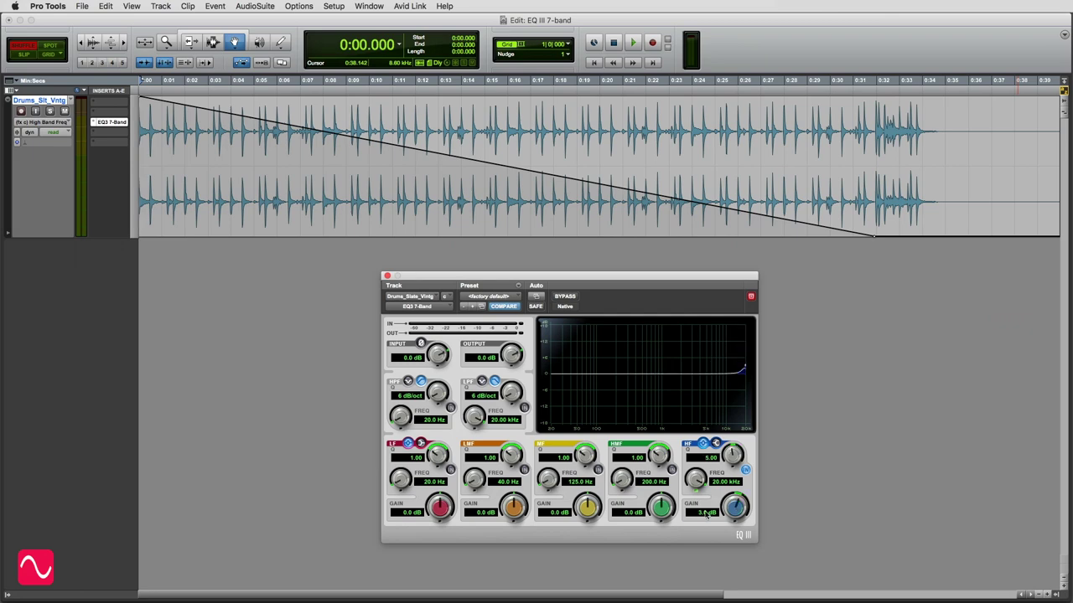
key(space)
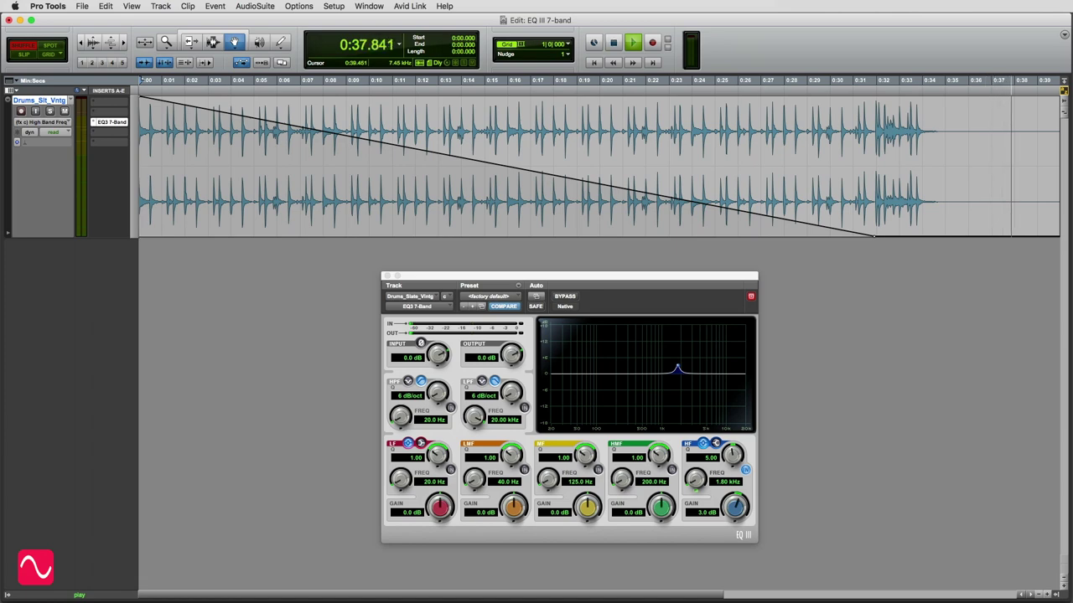
- With the Q at 5.00, raise the HF band's gain to 6 dB and audition the frequency sweep on the drums
click(707, 513)
key(space)
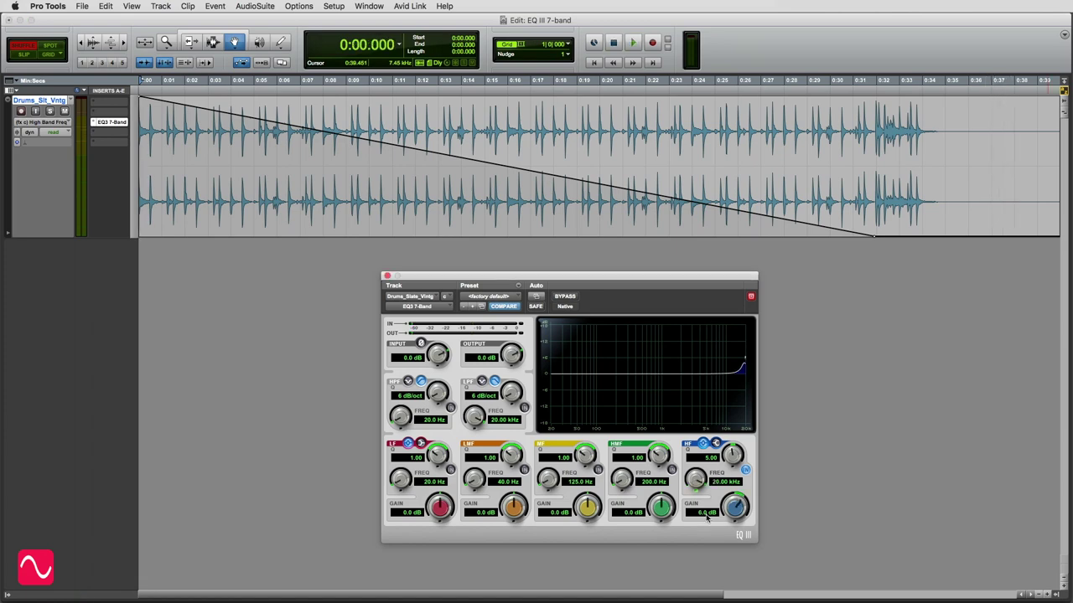
key(space)
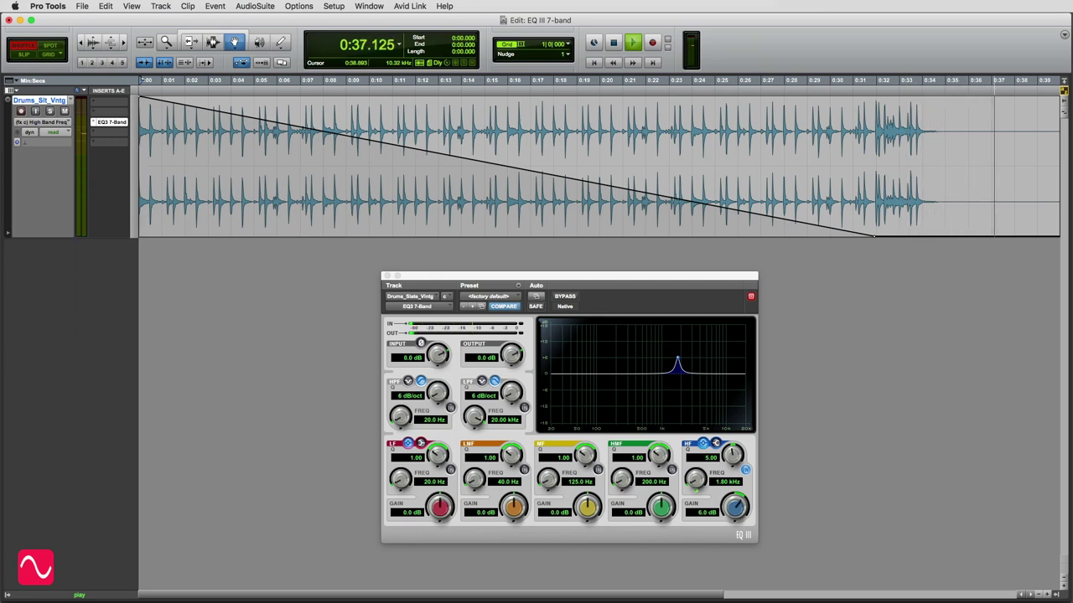
key(space)
- With the Q at 5.00, raise the HF band's gain to 9 dB and audition the drum track's frequency sweep
click(700, 512)
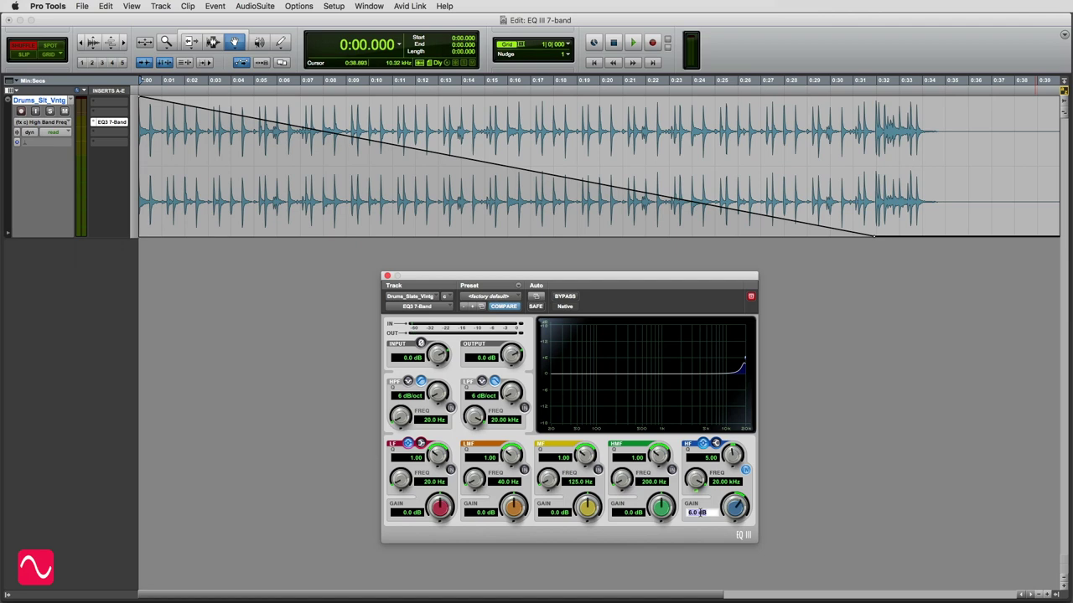
text(9)
key(Return)
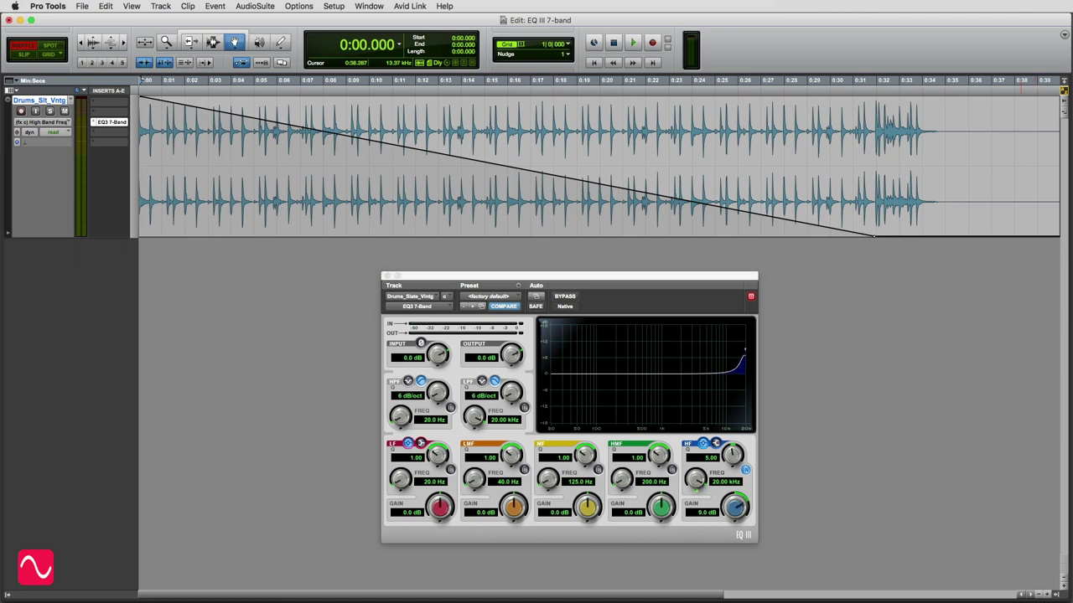
key(space)
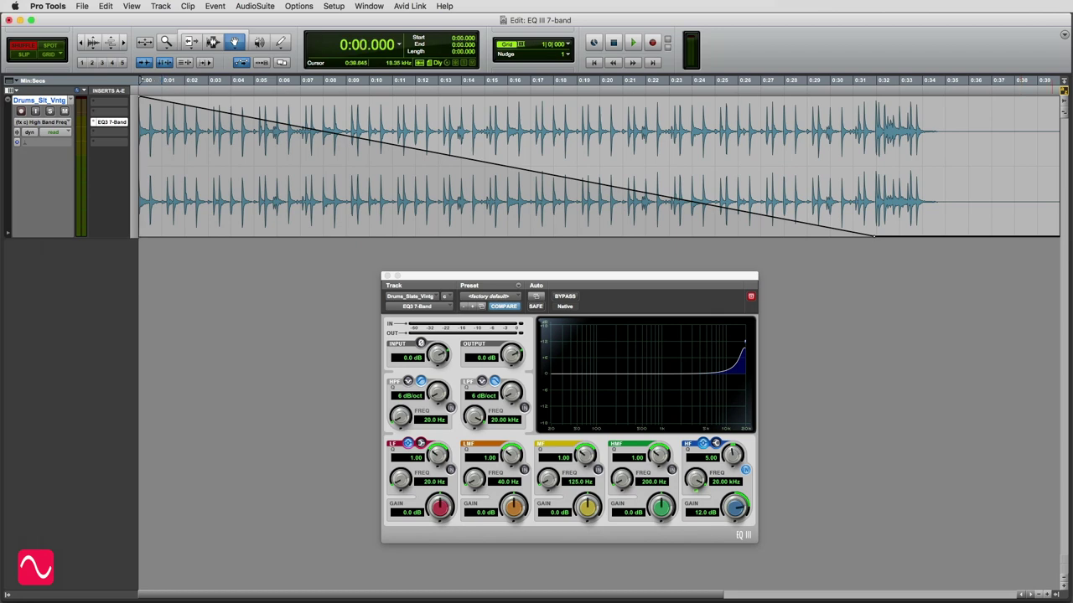
- Audition the drum track through the frequency sweep with the HF band at 12 dB gain and a Q of 5.00
key(space)
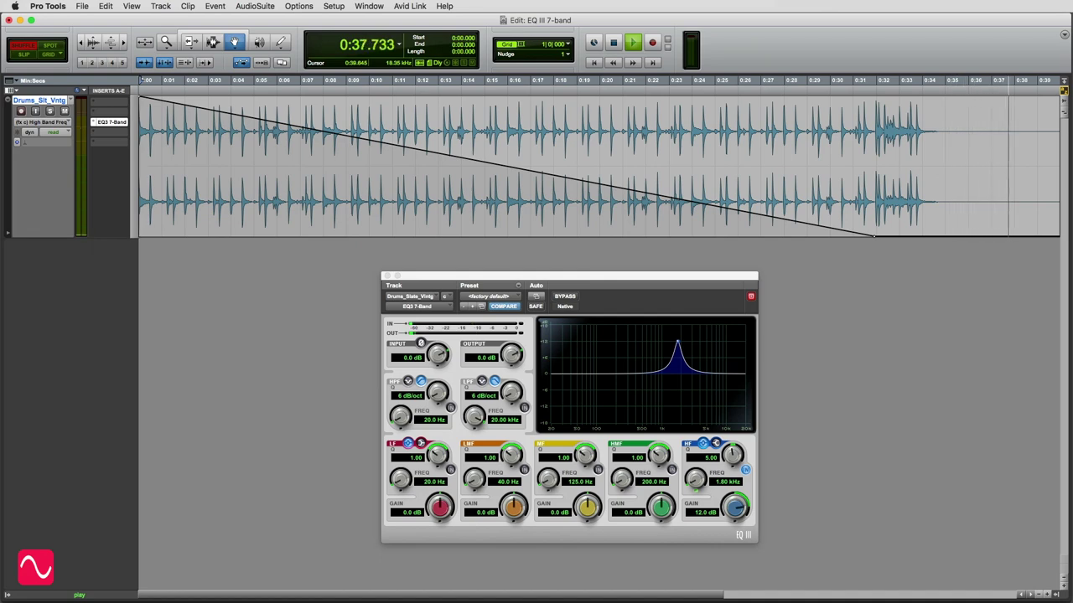
key(space)
- With the Q at 5.00, set the HF band's gain to 15 dB and play the drums through the frequency sweep
click(702, 513)
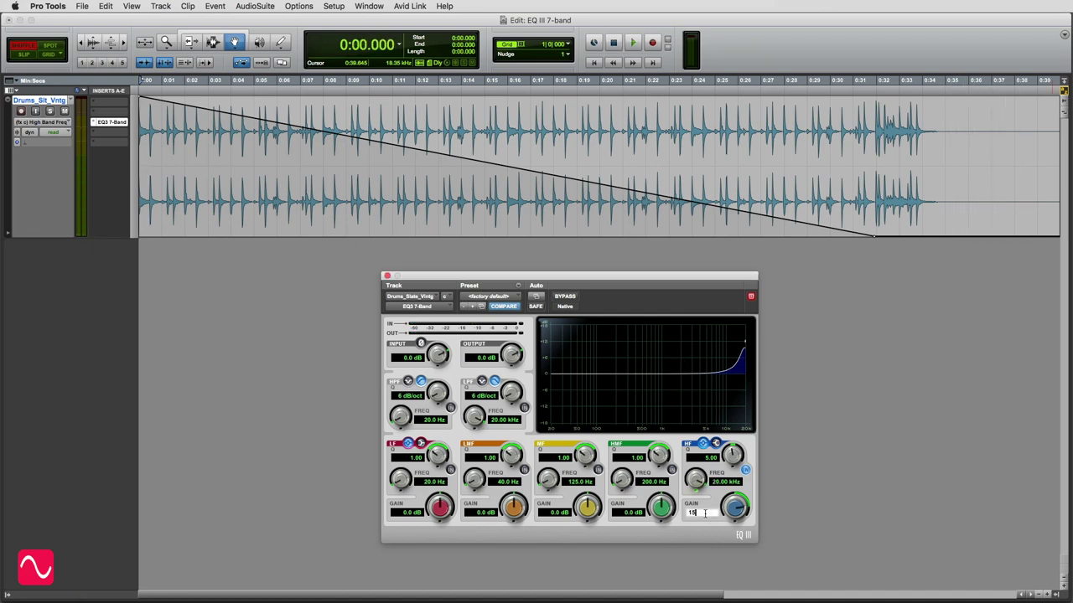
text(15)
key(Return)
key(space)
- With the Q at 5.00, set the HF band's gain to 18 dB and audition the frequency sweep on the drums
key(Return)
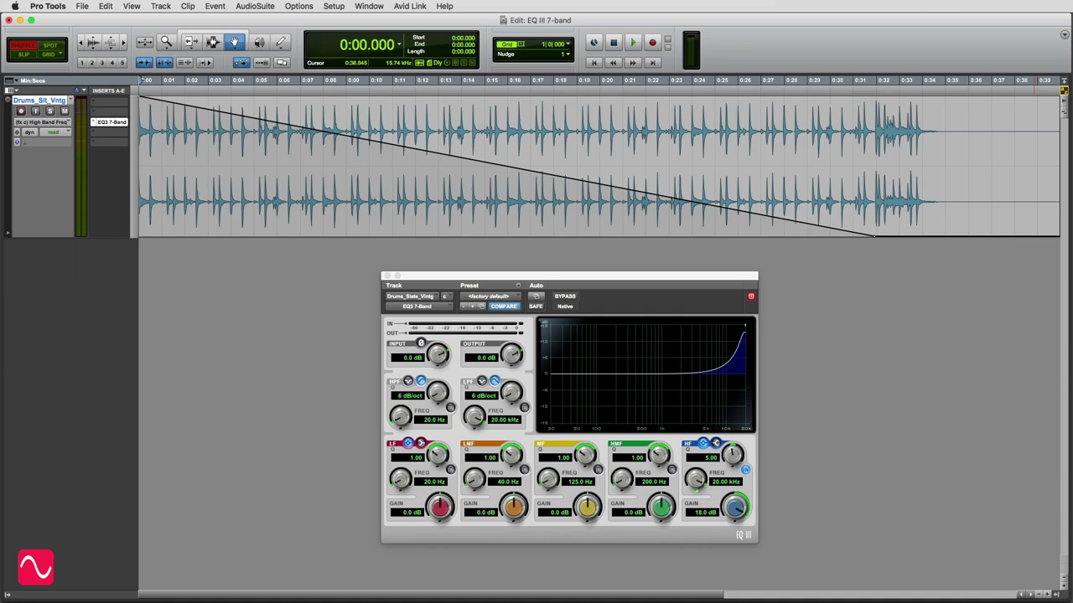
key(space)
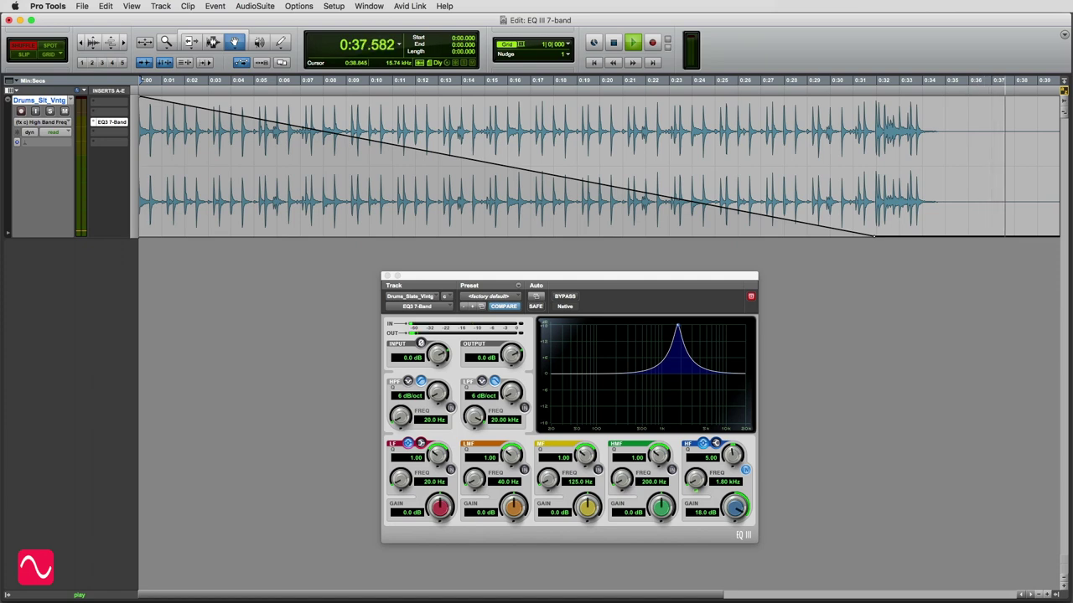
click(709, 460)
key(space)
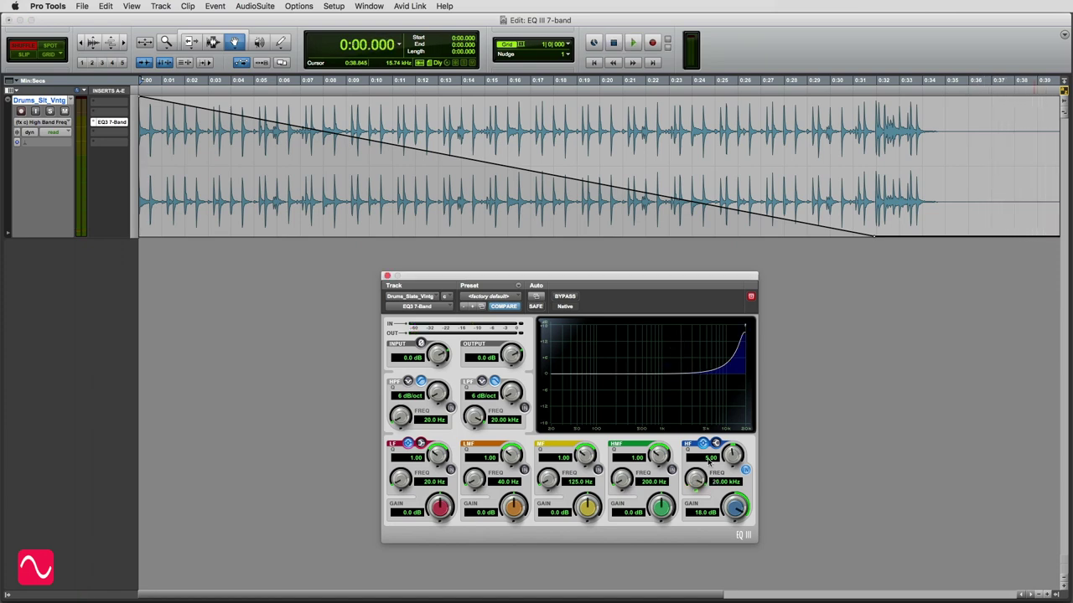
- Set the HF band to a Q of 10.00 and 3 dB gain, and audition the frequency sweep on the drums
click(709, 460)
text(1)
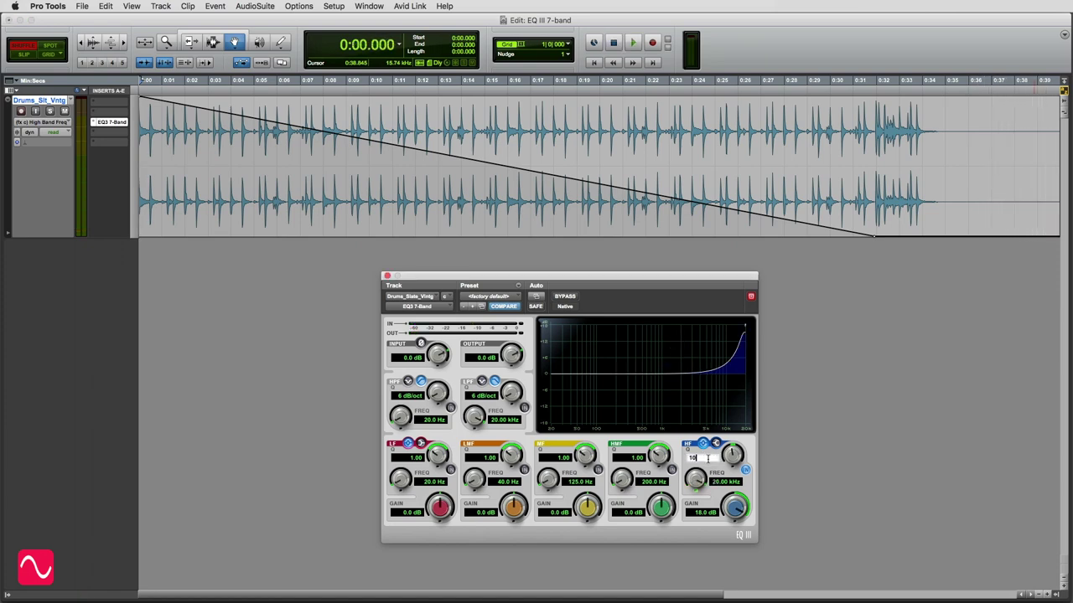
text(0)
key(Return)
click(708, 515)
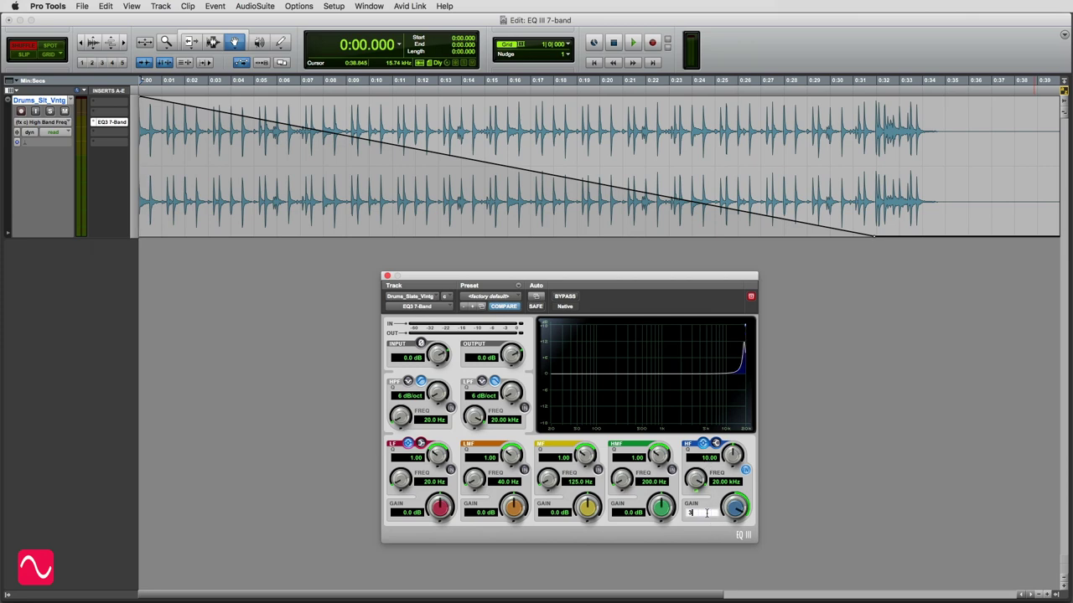
key(Return)
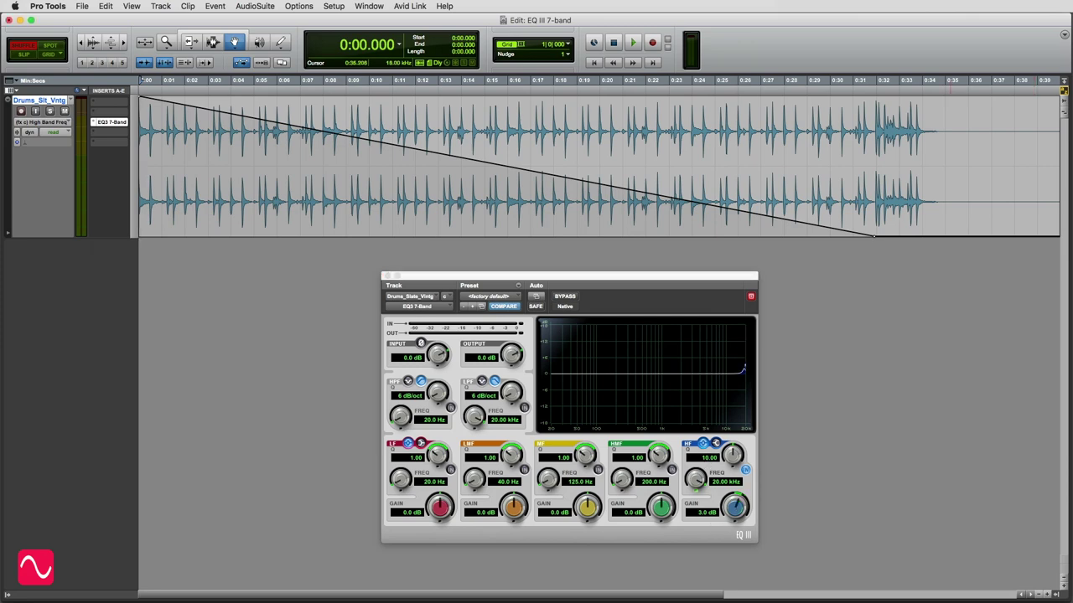
key(space)
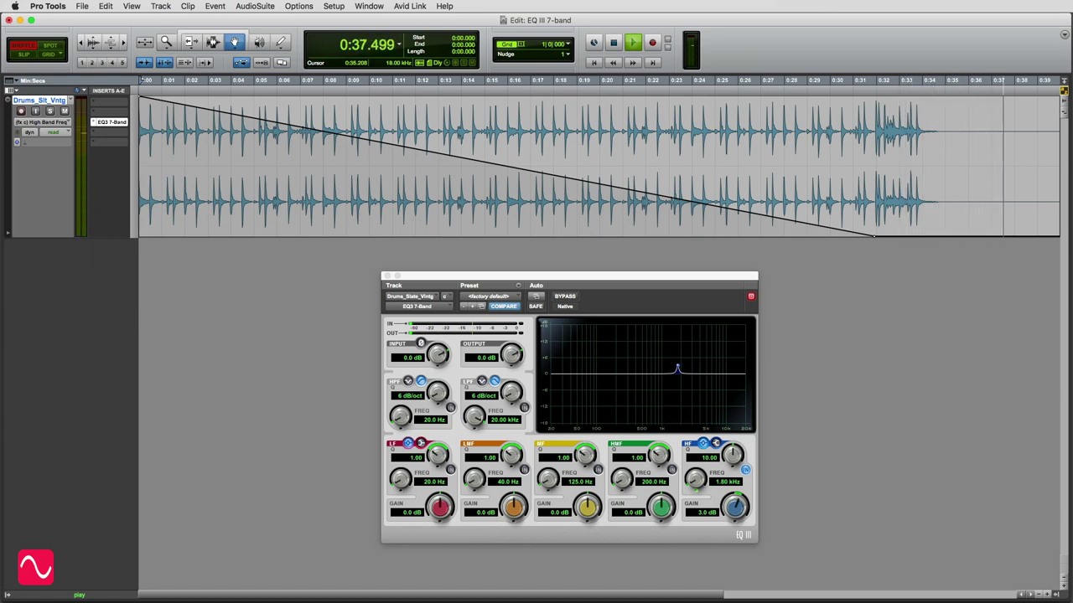
- Stop playback, set the HF band's gain to 6 dB at Q 10.00, and play the drums through the full frequency sweep
key(space)
click(700, 512)
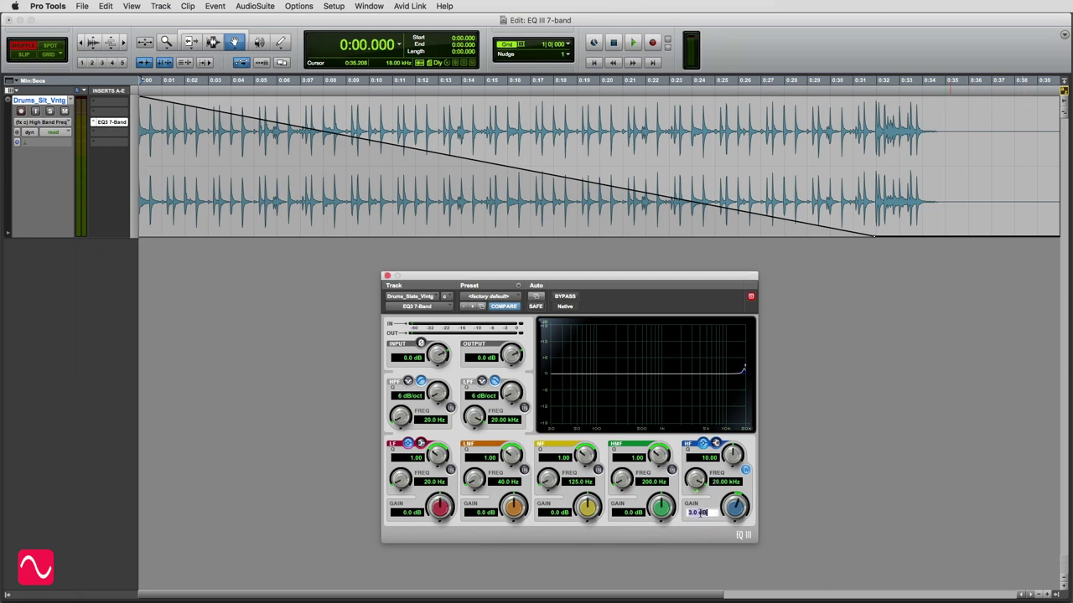
text(6)
key(Return)
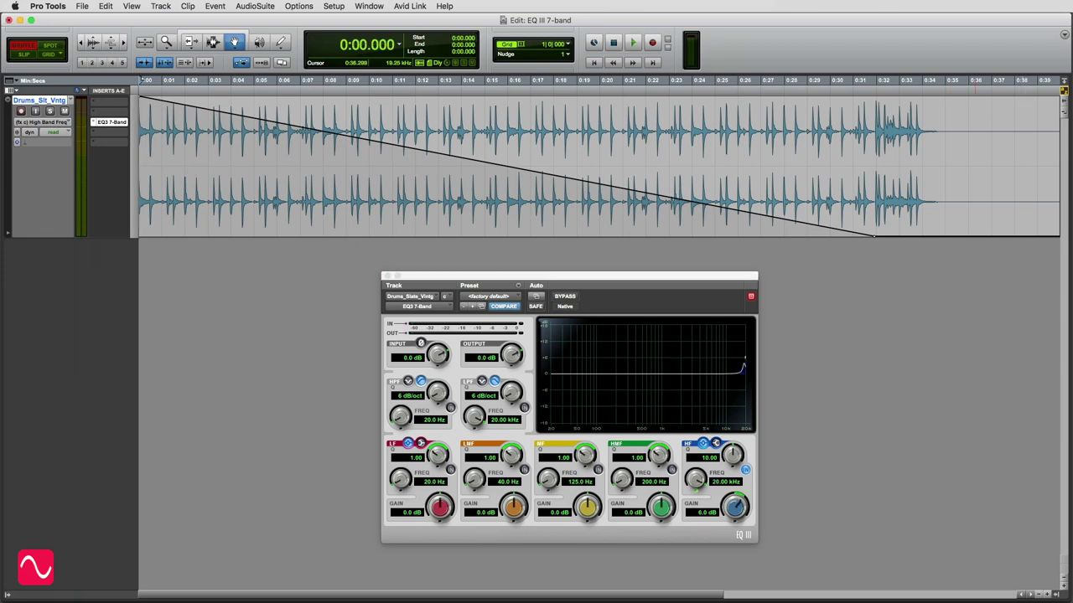
key(space)
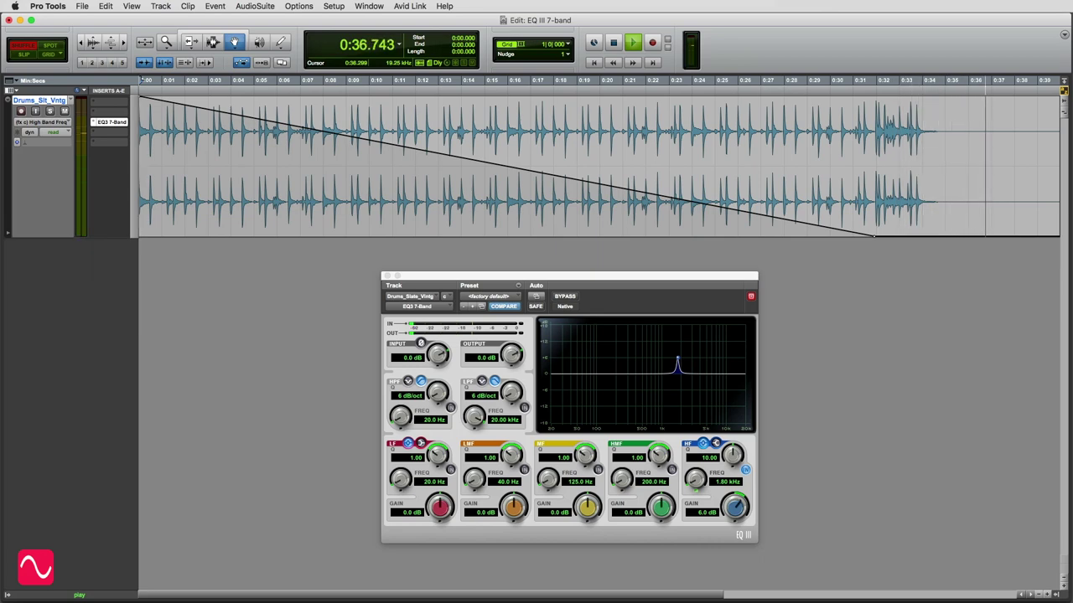
key(space)
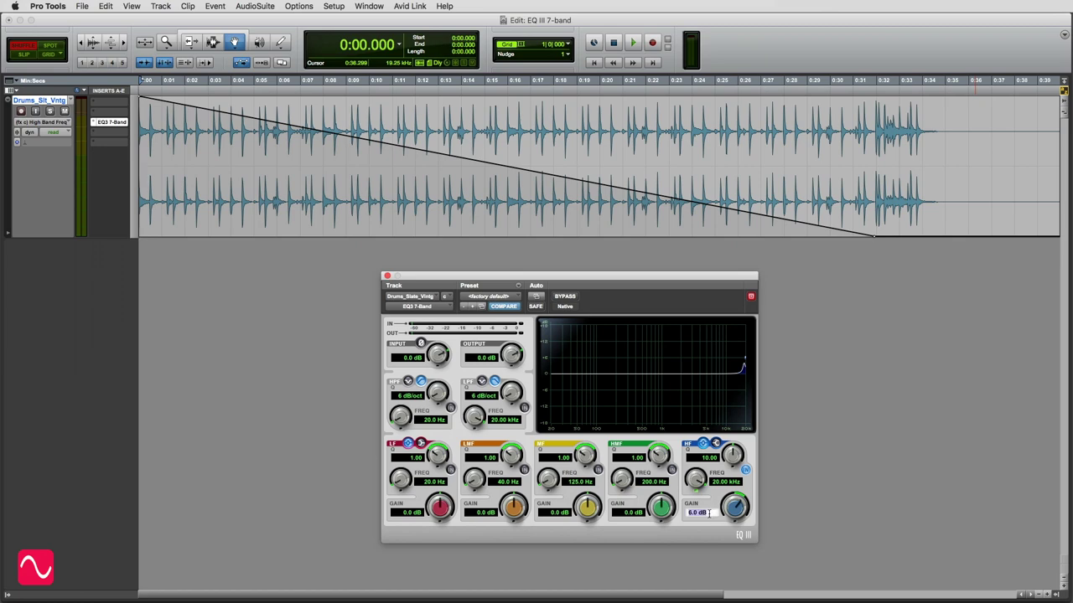
- Set the HF band's gain to 9 dB at a Q of 10.00 and audition the frequency sweep on the drums
key(Return)
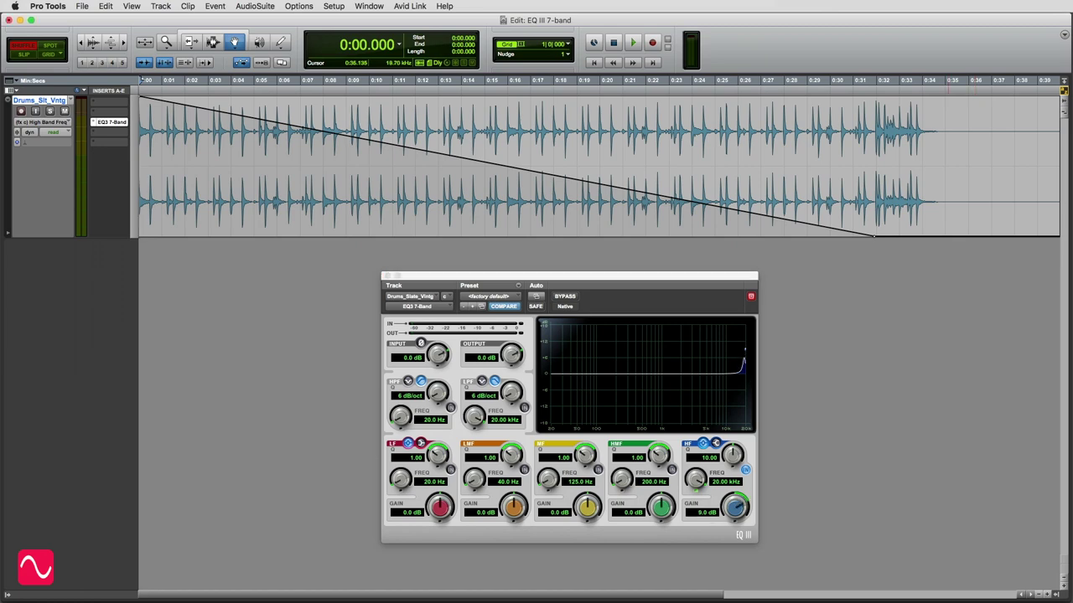
key(space)
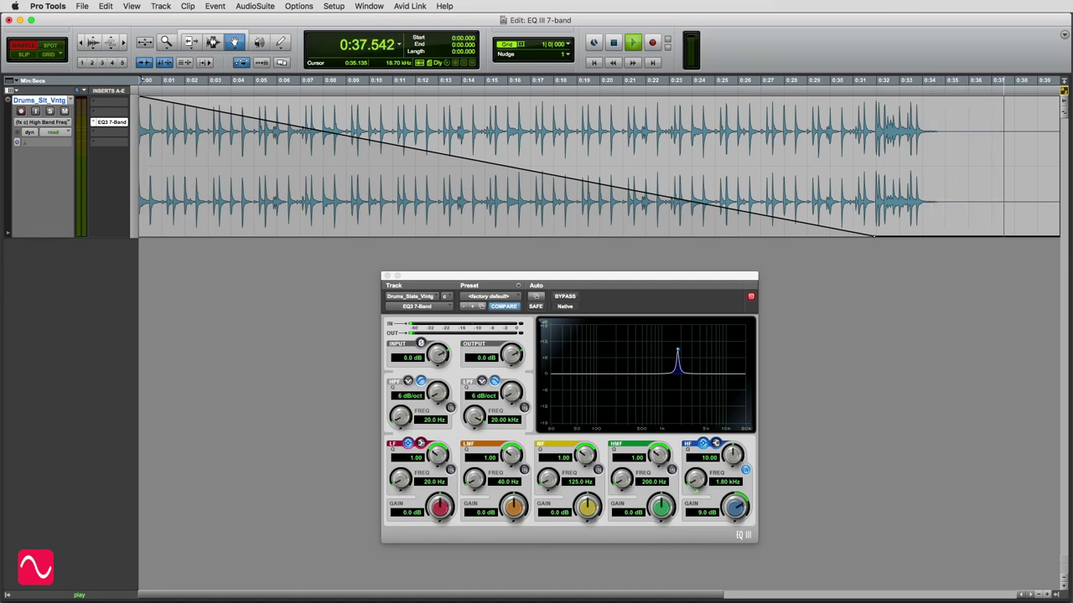
key(space)
- Raise the HF band's gain to 12 dB with the Q at 10.00 and play the drum track through the sweep
key(Return)
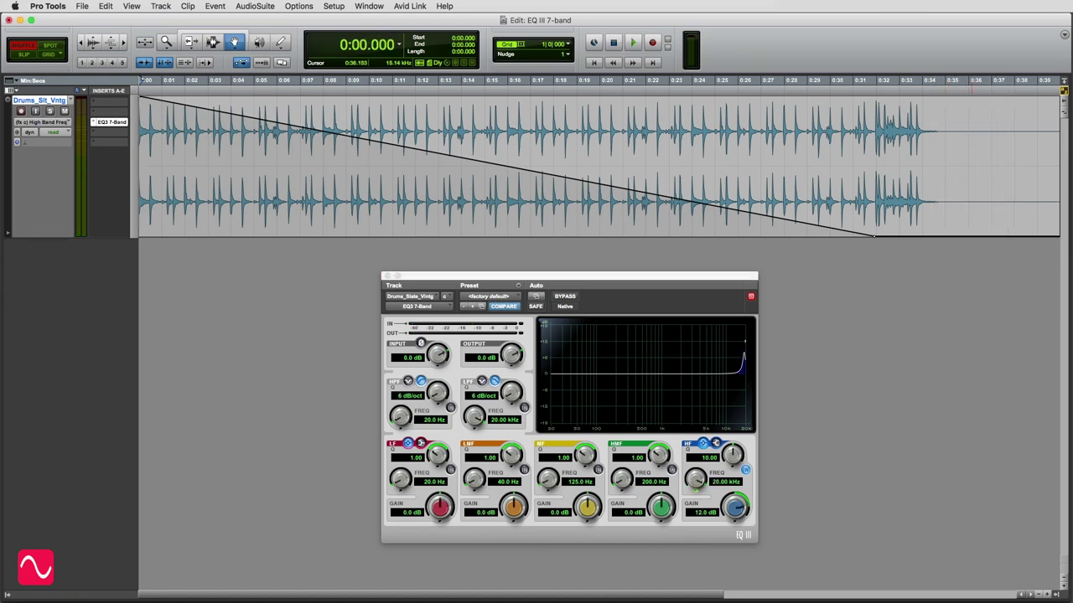
key(space)
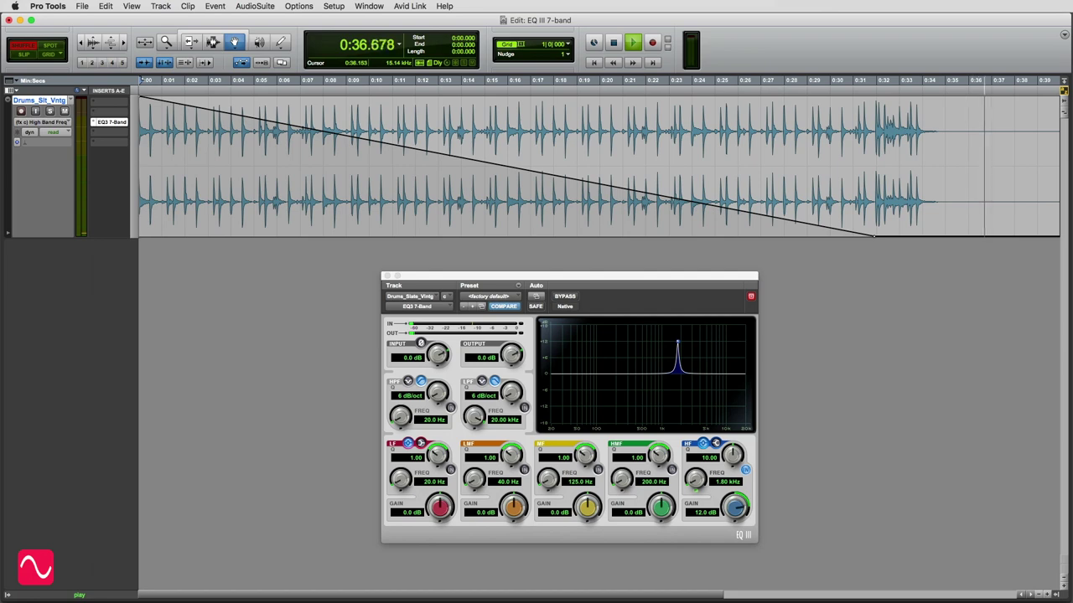
key(space)
- With the Q at 10.00, set the HF band's gain to 15 dB and audition the frequency sweep on the drums
click(699, 512)
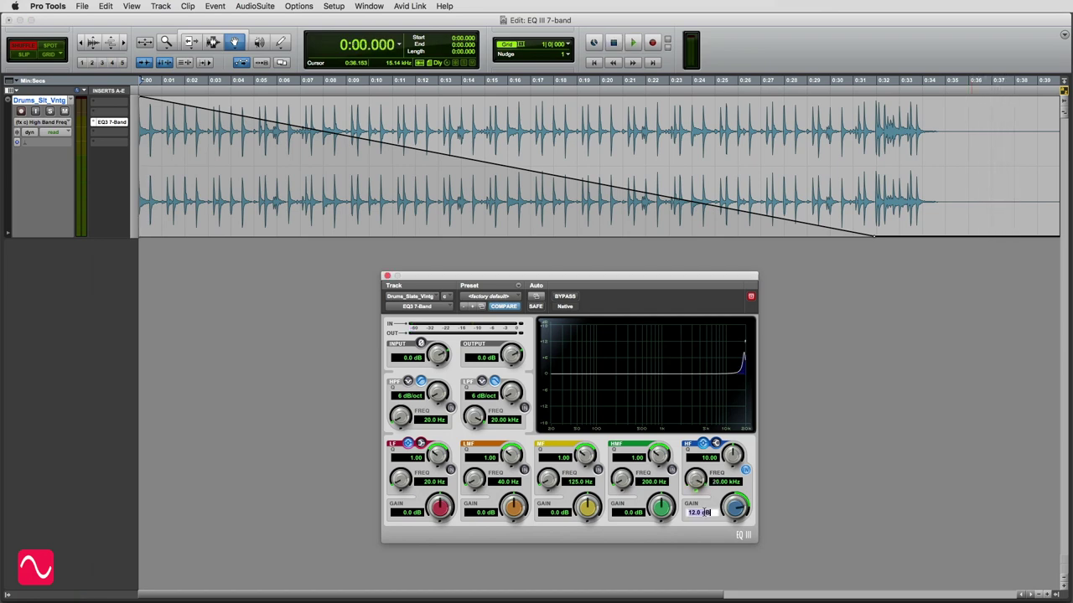
key(Return)
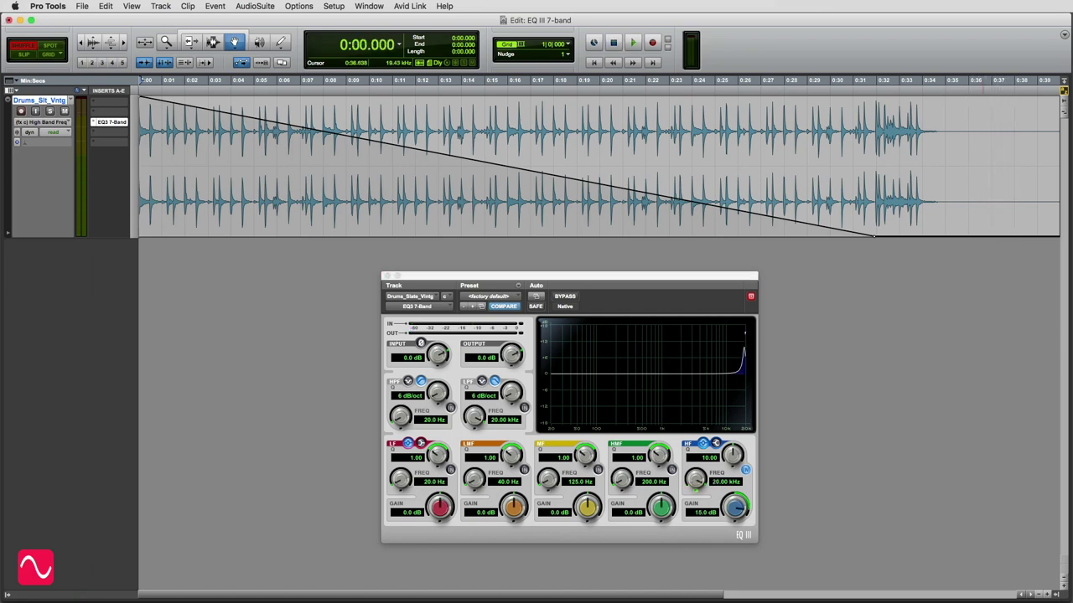
key(space)
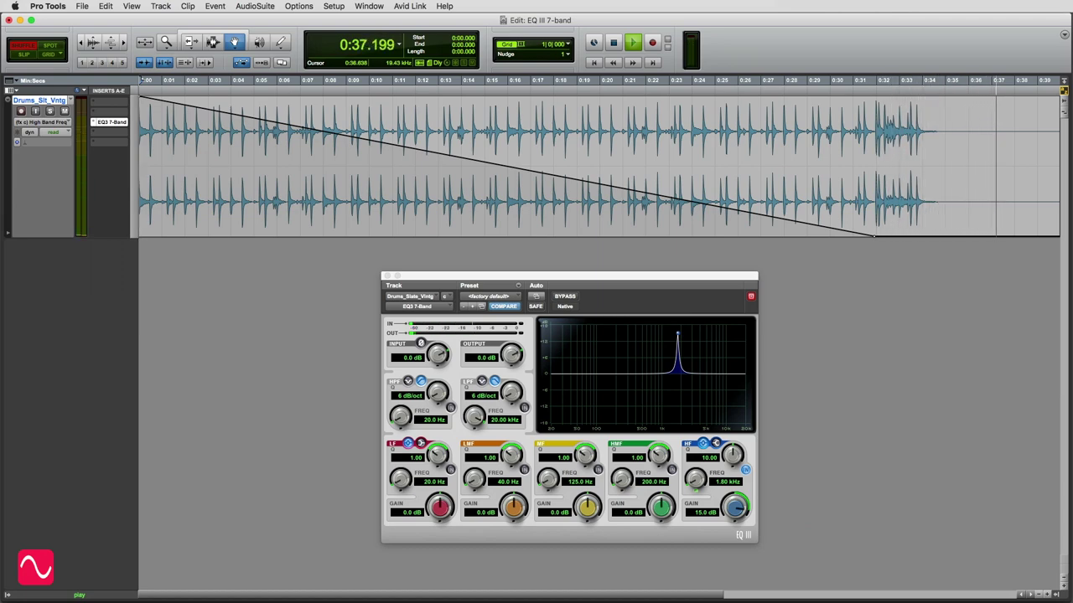
key(space)
- With the Q at 10.00, set the HF band's gain to 18 dB and play the drums through the frequency sweep
click(700, 512)
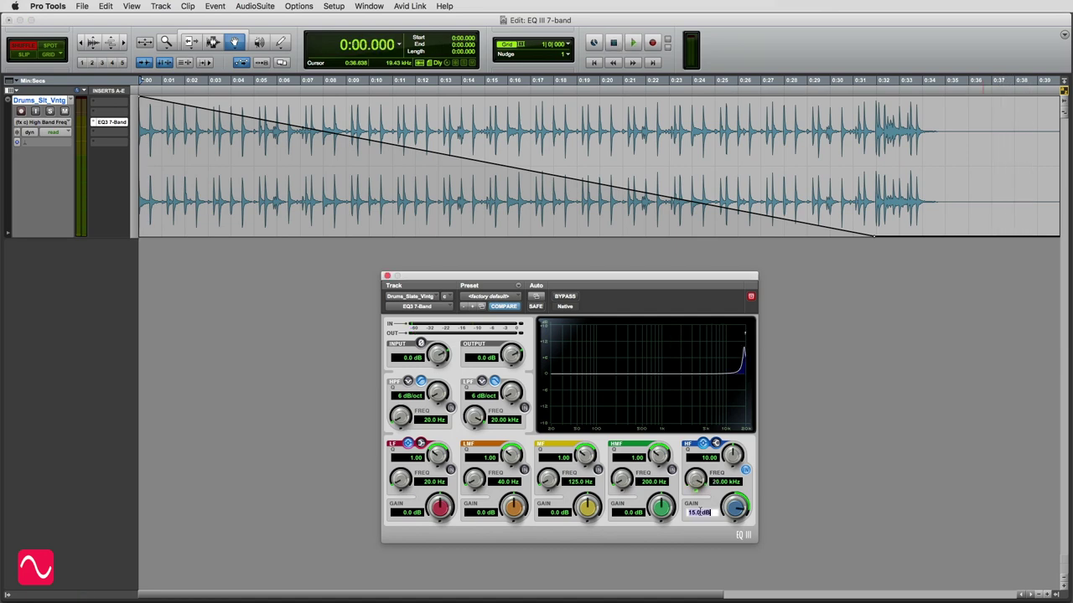
text(18)
key(Return)
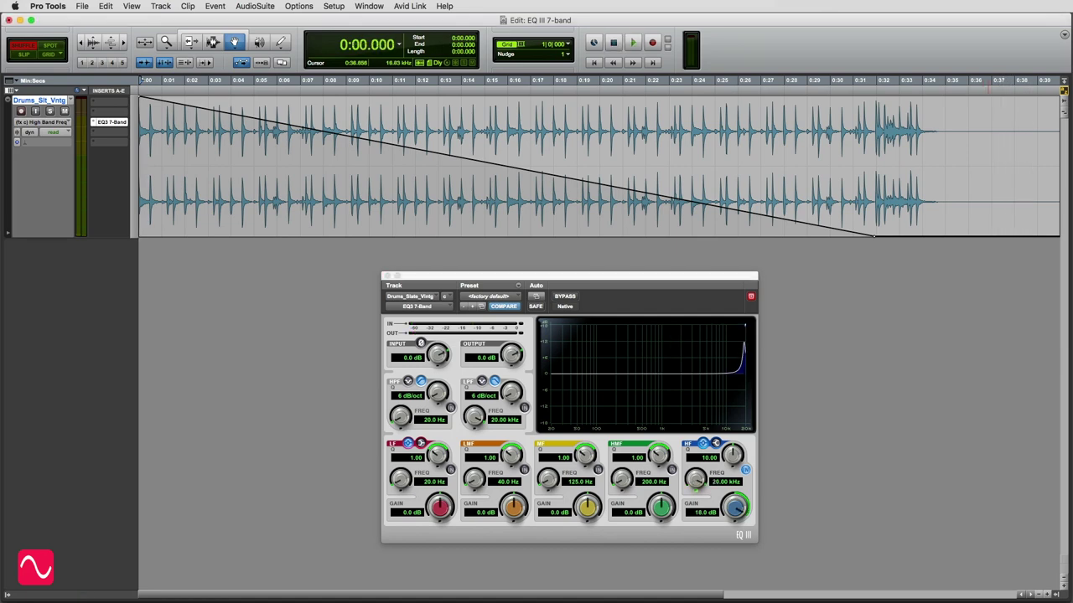
key(space)
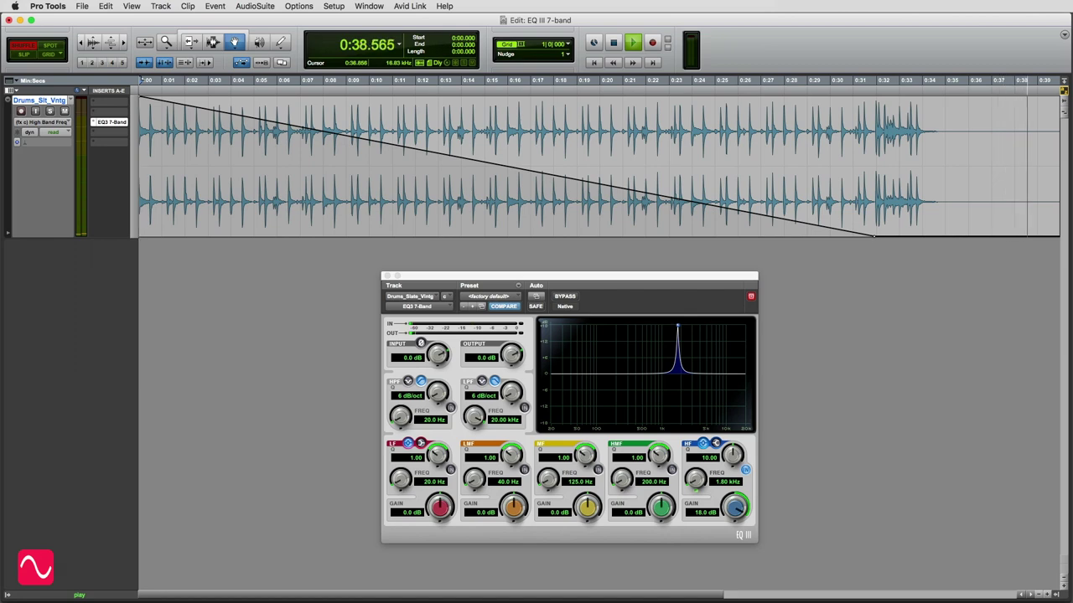
key(space)
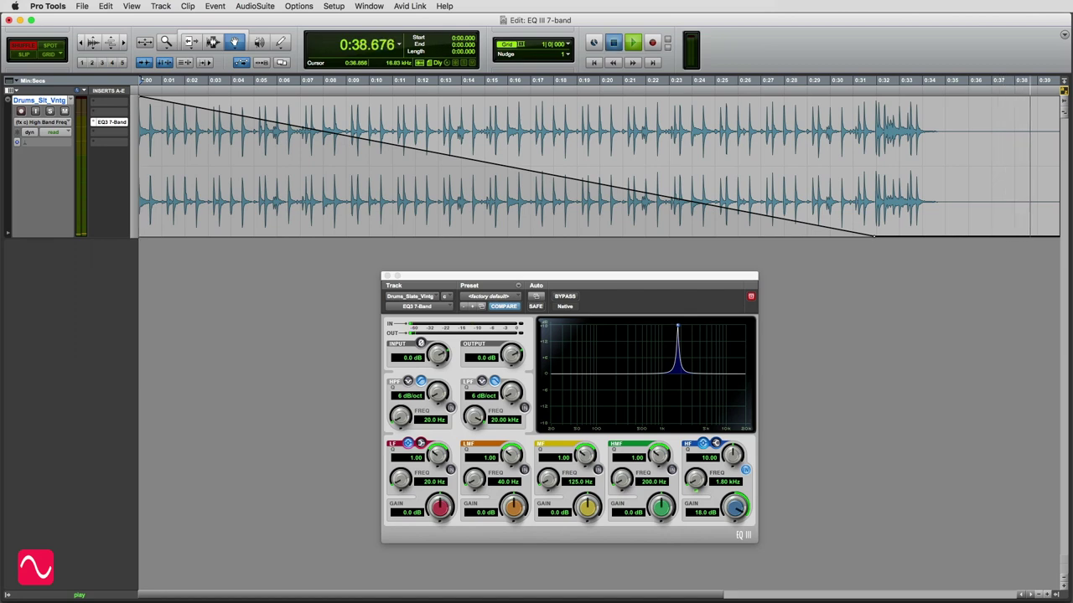